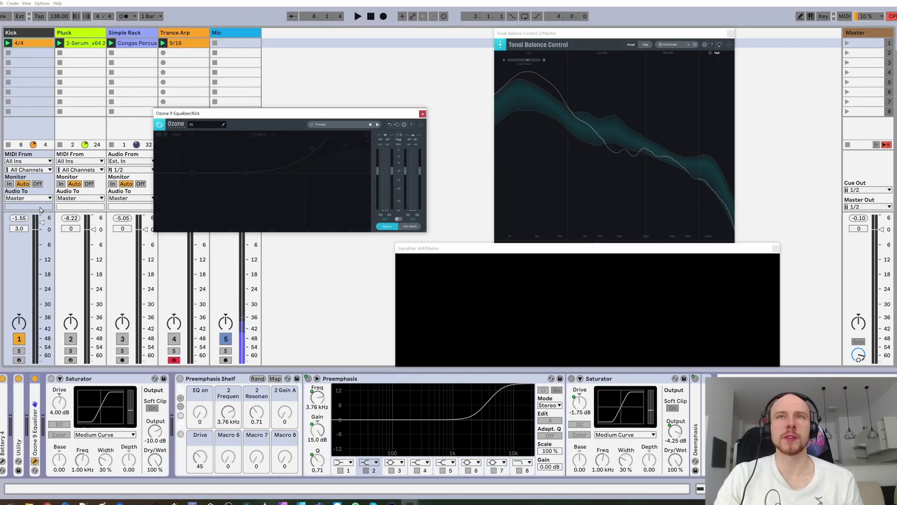
# - Start playback and switch the Kick's Ozone 9 Equalizer back on to show its live spectrum
pyautogui.press('space')
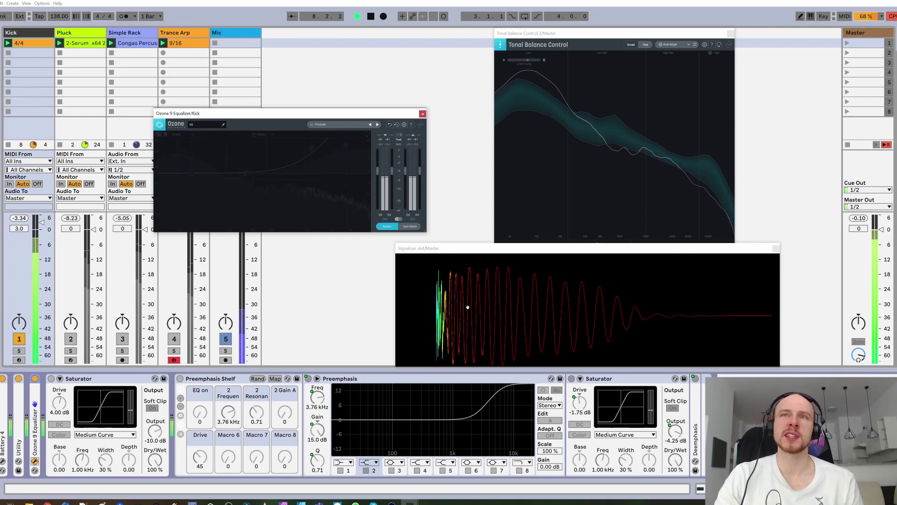
pyautogui.click(384, 227)
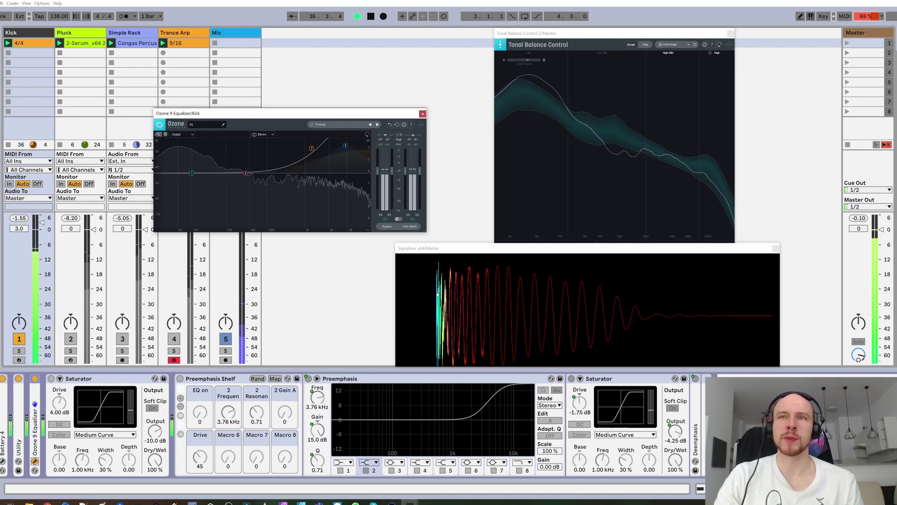
pyautogui.click(52, 379)
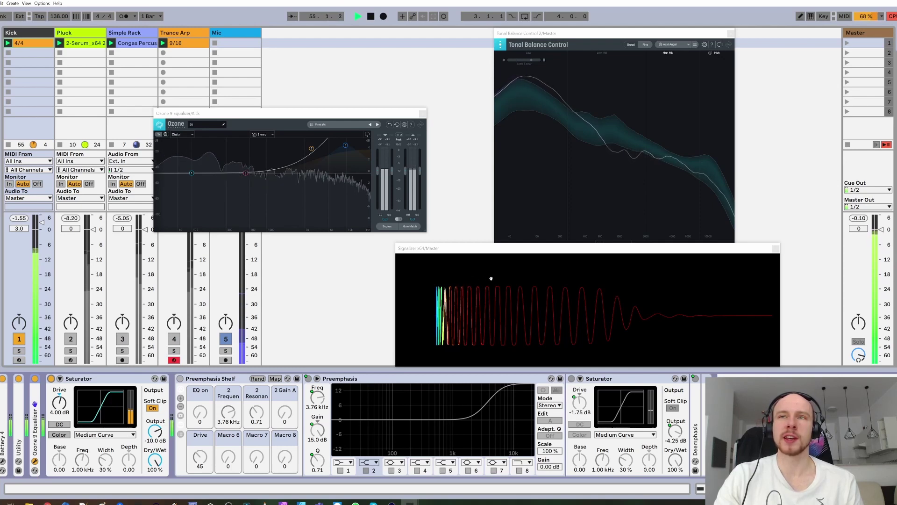
pyautogui.click(51, 379)
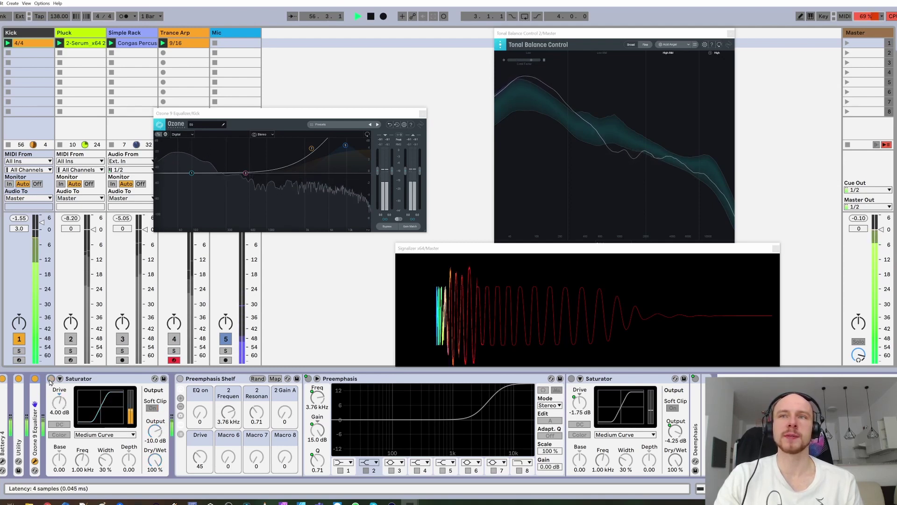
# - A/B the Kick's Preemphasis Shelf rack on and off, leaving it enabled
pyautogui.click(180, 378)
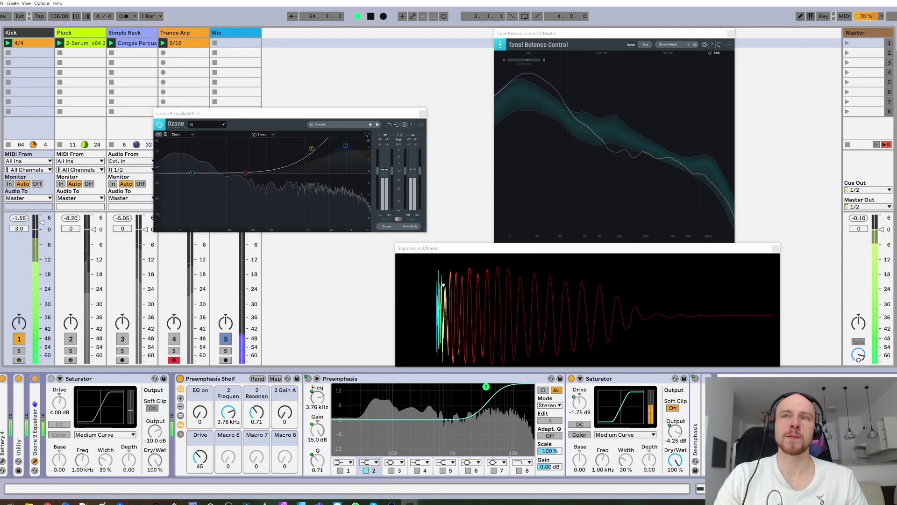
pyautogui.click(180, 379)
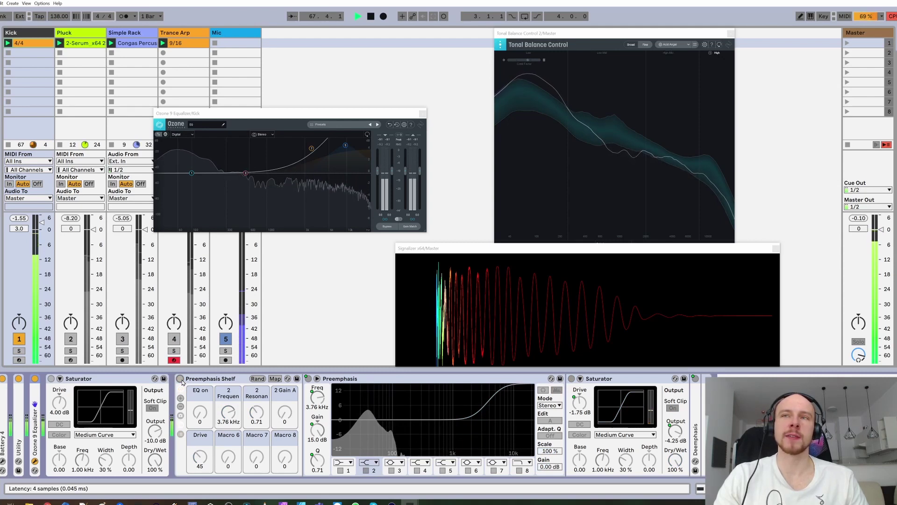
pyautogui.click(181, 380)
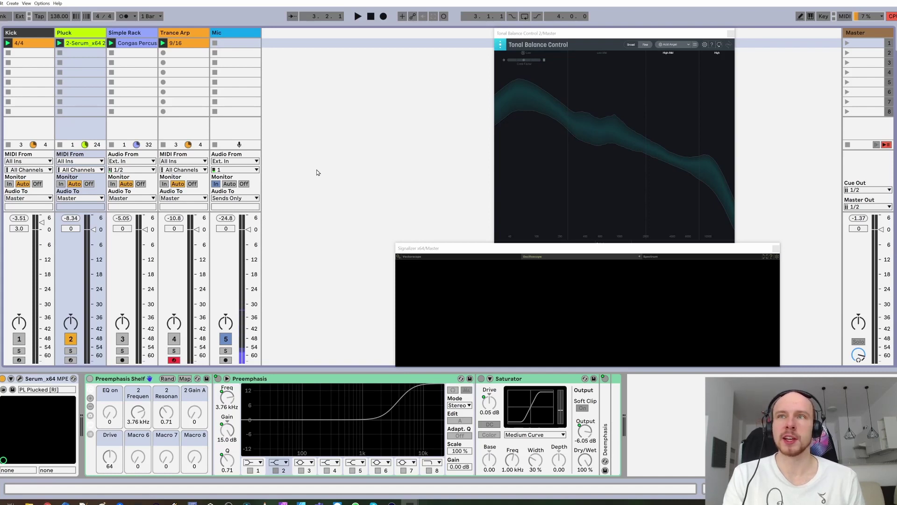
# - Play the Serum arp, A/B the Pluck's Preemphasis Shelf rack leaving it on, then stop playback
pyautogui.press('space')
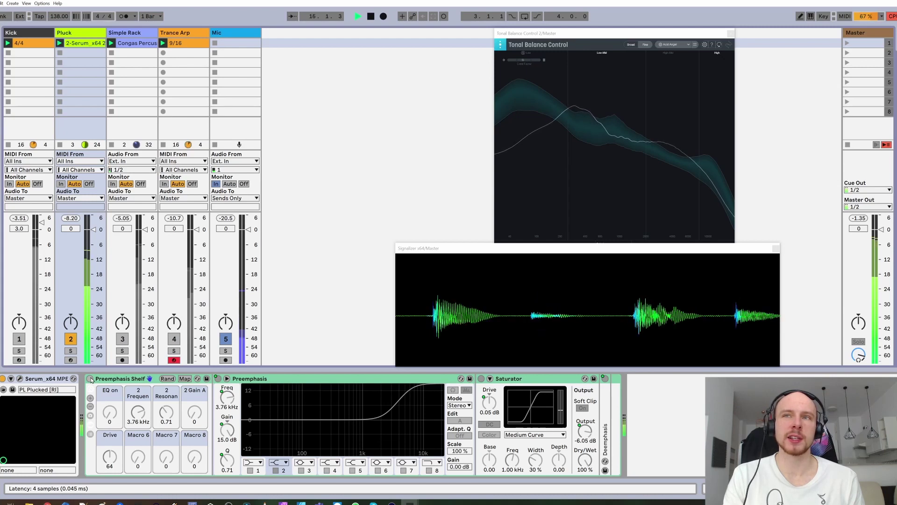
pyautogui.click(91, 378)
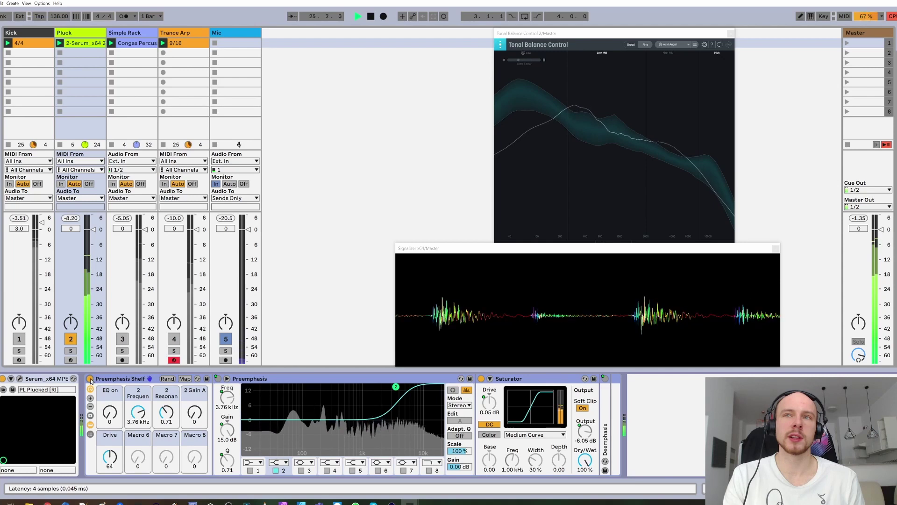
pyautogui.click(90, 378)
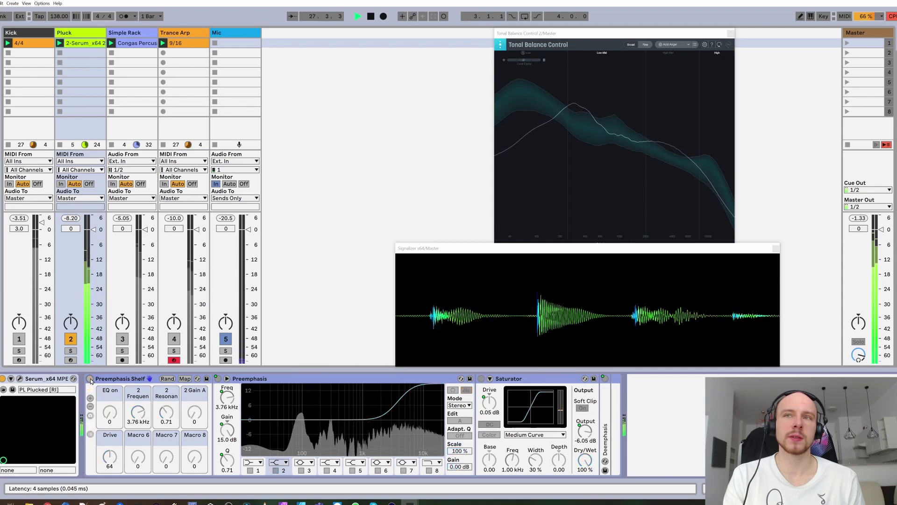
pyautogui.click(89, 379)
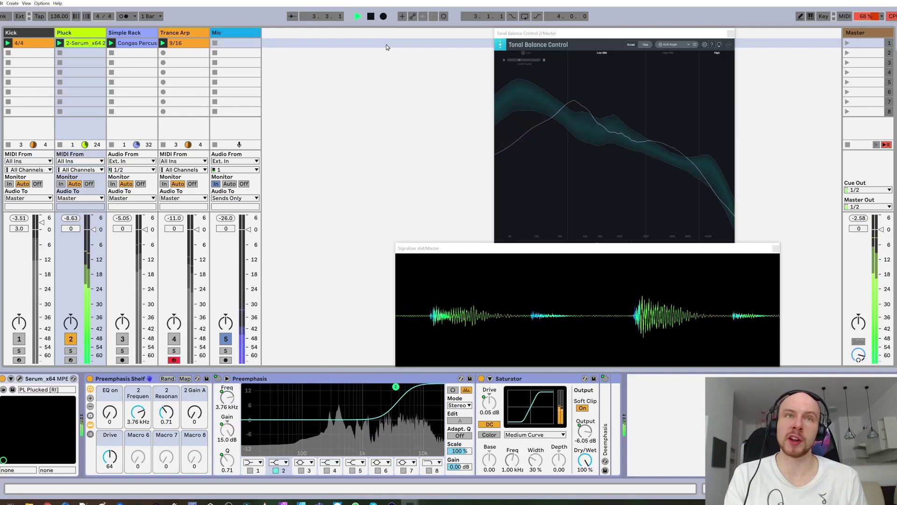
pyautogui.press('space')
pyautogui.hscroll(3, 284, 417)
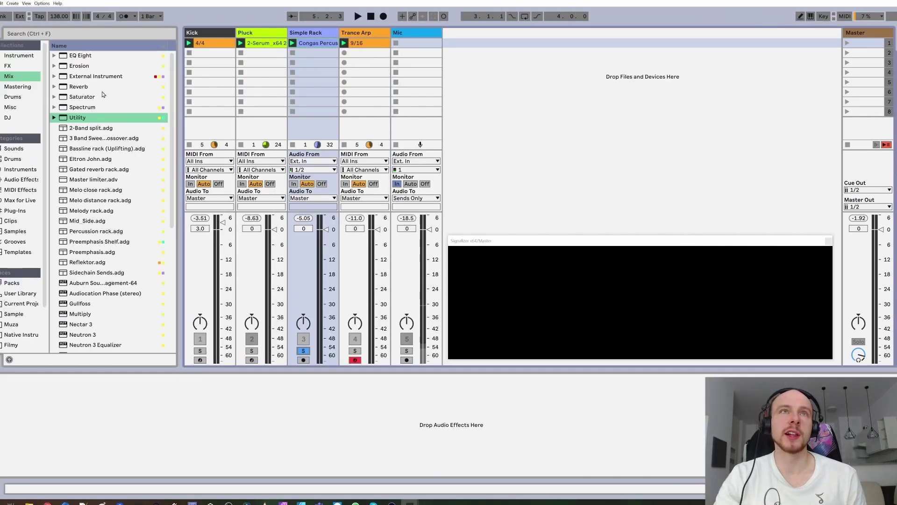
# - Add a Medium Curve Saturator to Simple Rack and group it into an Audio Effect Rack
pyautogui.moveTo(80, 97); pyautogui.dragTo(320, 112)
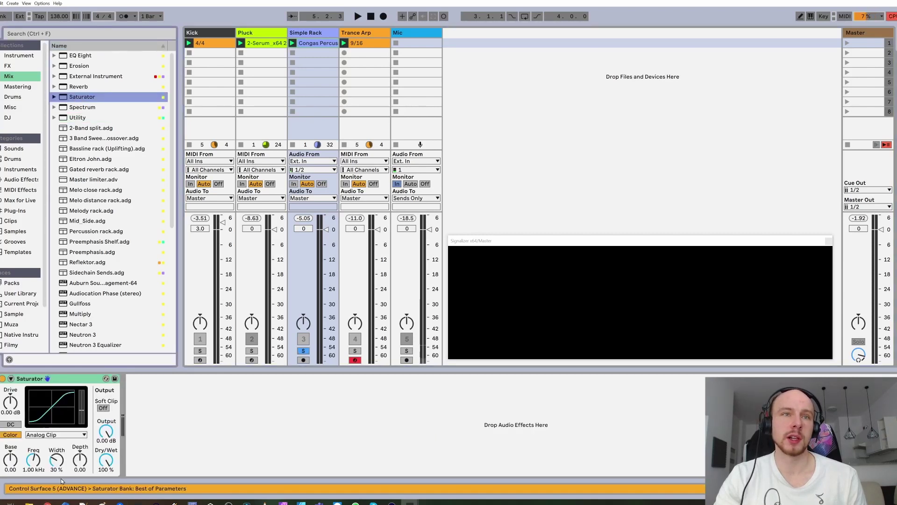
pyautogui.click(56, 435)
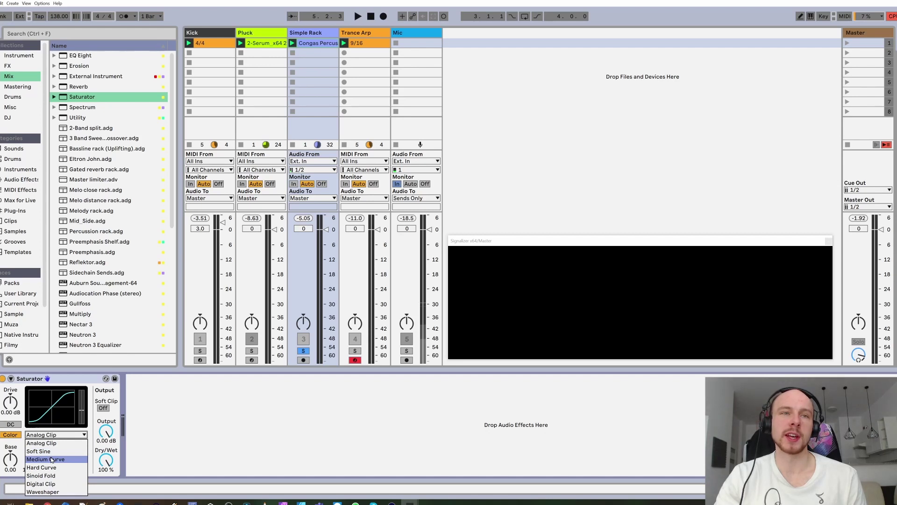
pyautogui.click(51, 460)
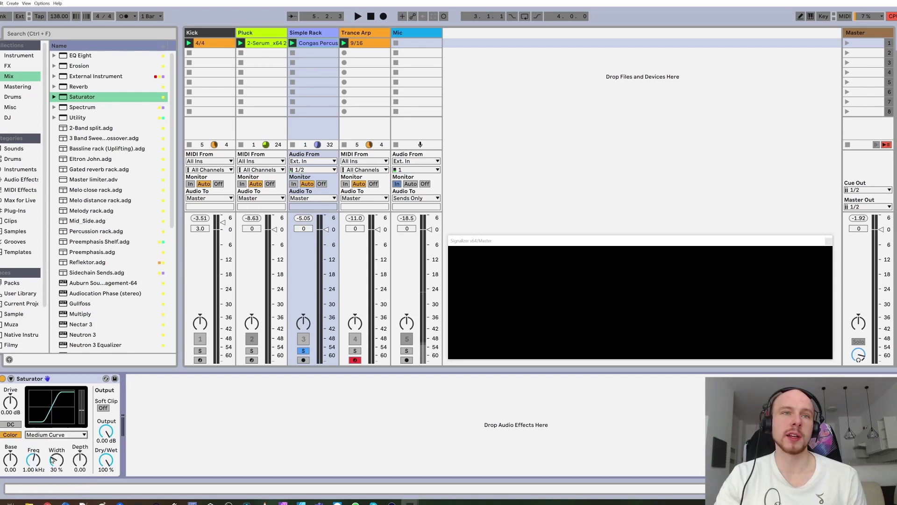
pyautogui.rightClick(63, 378)
pyautogui.click(78, 300)
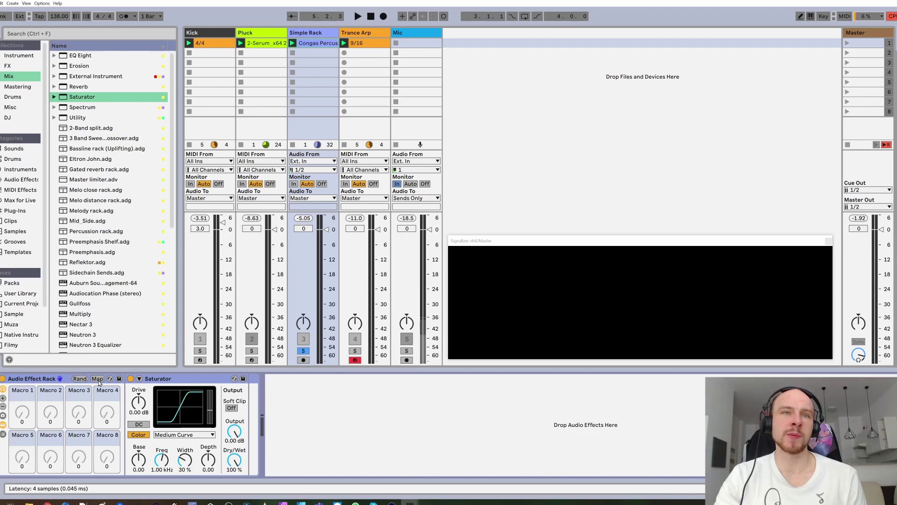
# - Map the Saturator's Drive and Output to the rack's first macro
pyautogui.click(98, 378)
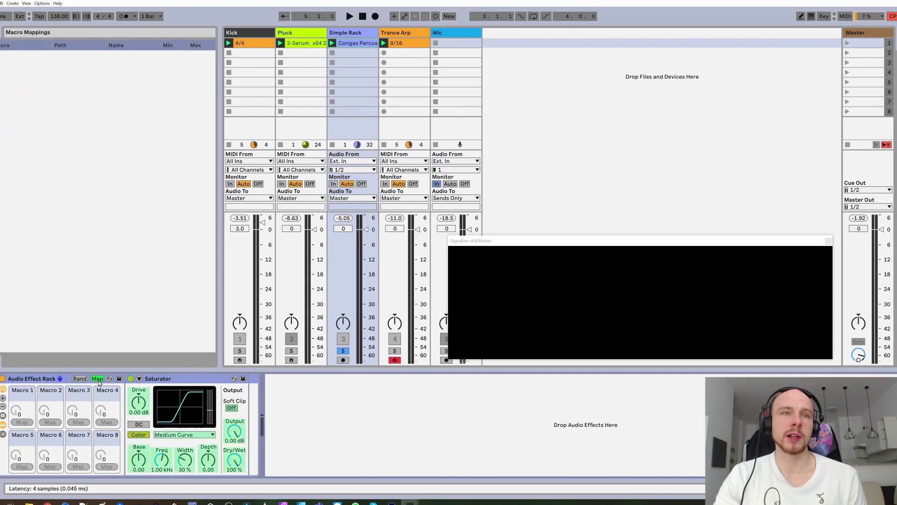
pyautogui.click(139, 404)
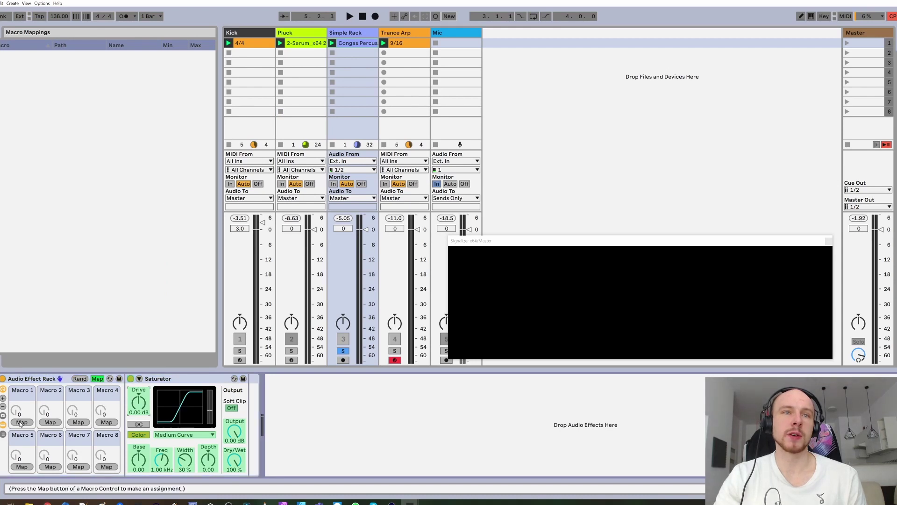
pyautogui.click(21, 422)
pyautogui.click(235, 431)
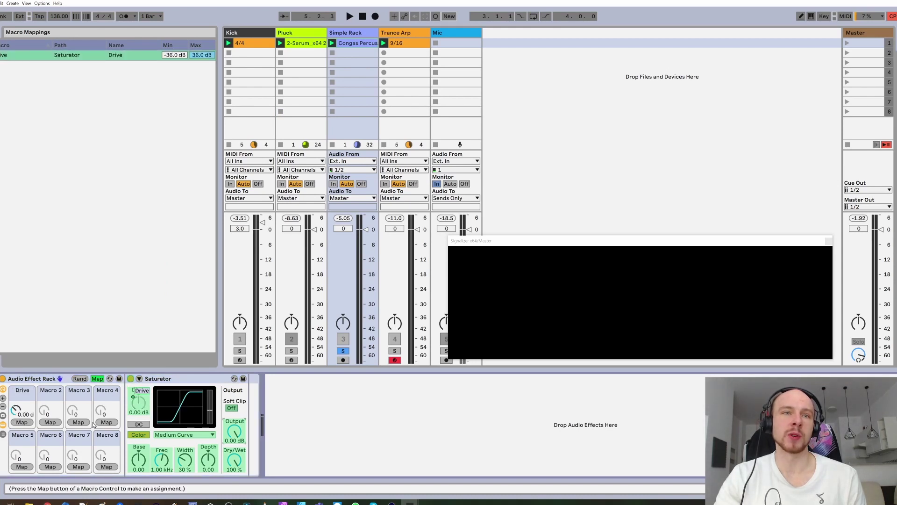
pyautogui.click(22, 422)
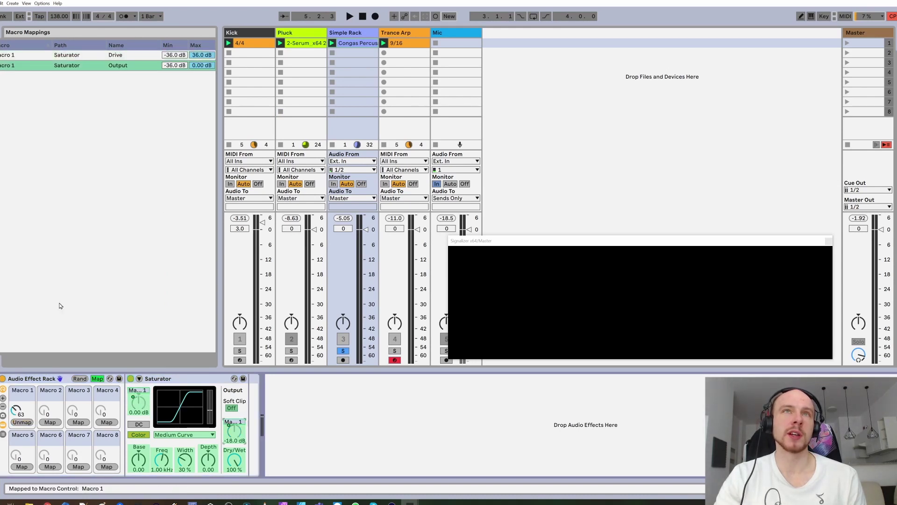
# - Set the macro ranges: Drive 0 to 30 dB, Output -6 to -36 dB
pyautogui.click(181, 68)
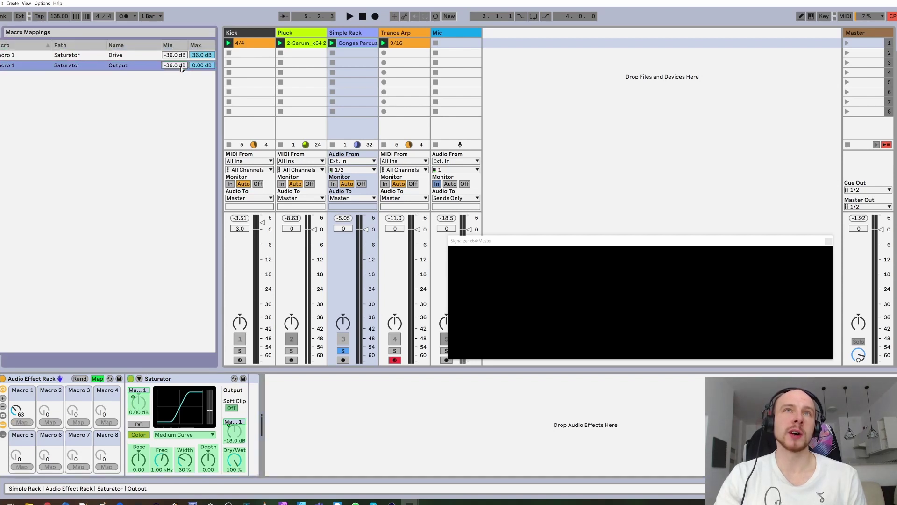
pyautogui.write('0')
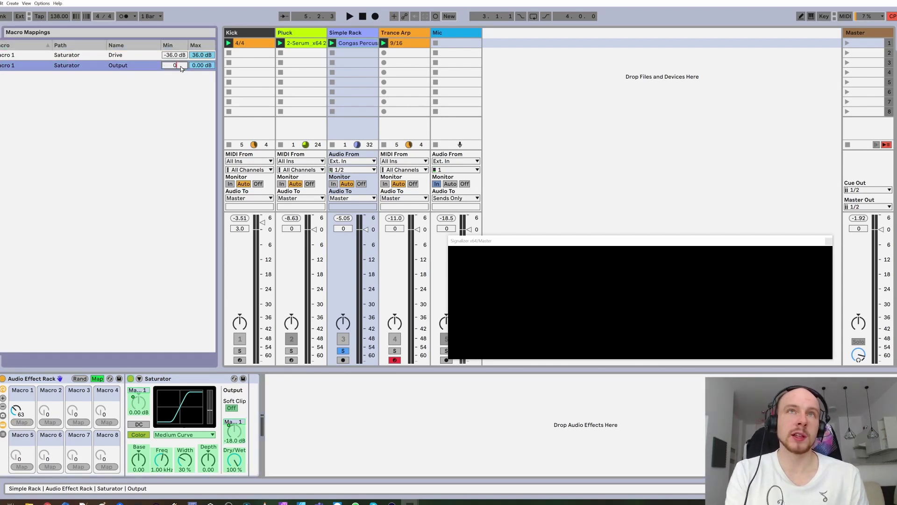
pyautogui.press('Return')
pyautogui.click(197, 68)
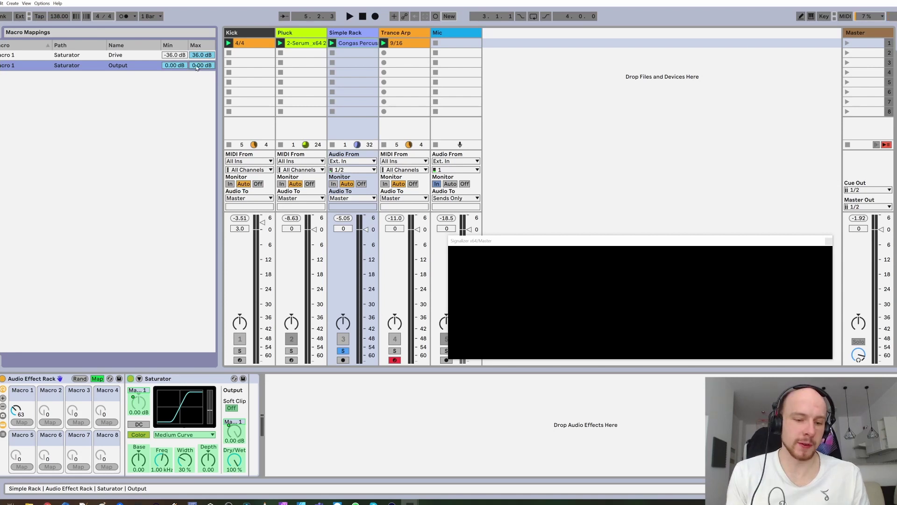
pyautogui.write('-36')
pyautogui.press('Return')
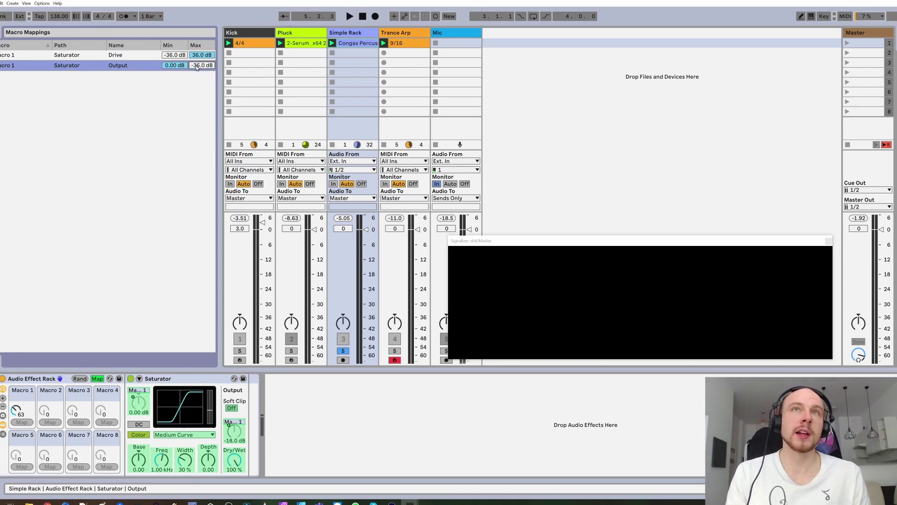
pyautogui.click(198, 58)
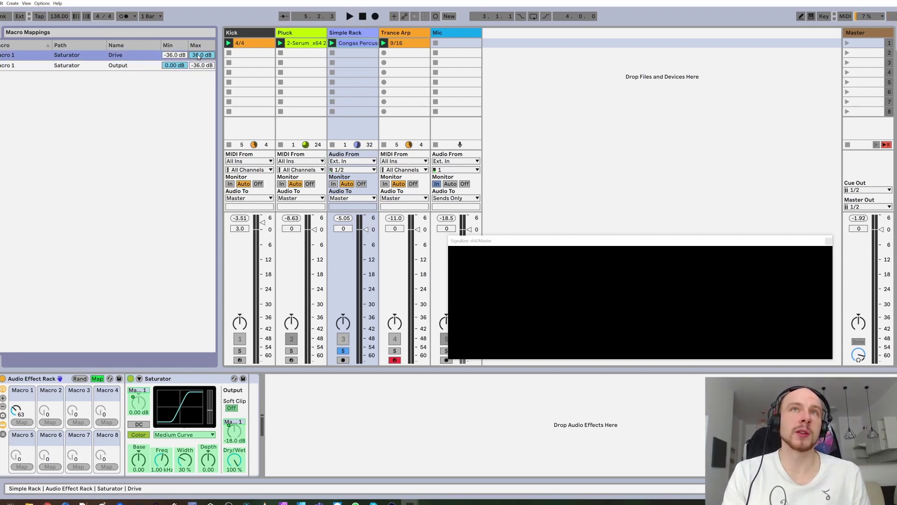
pyautogui.write('0')
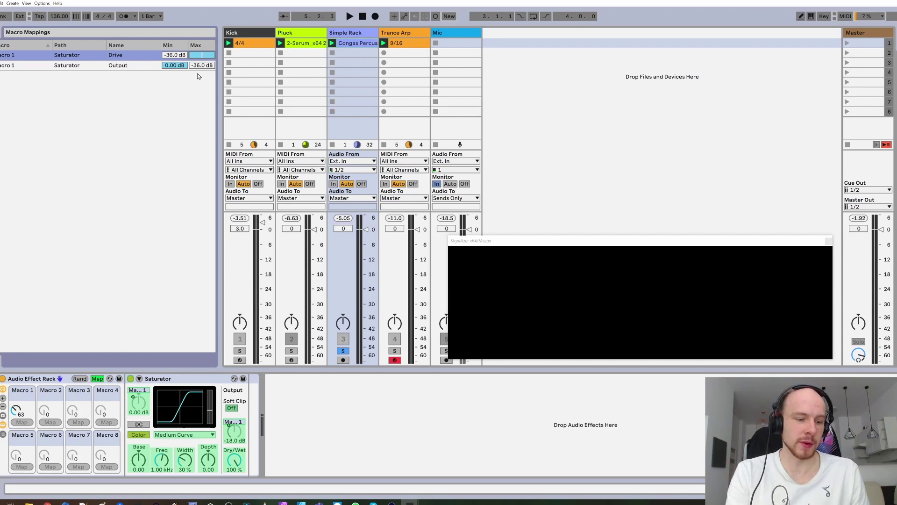
pyautogui.press('Return')
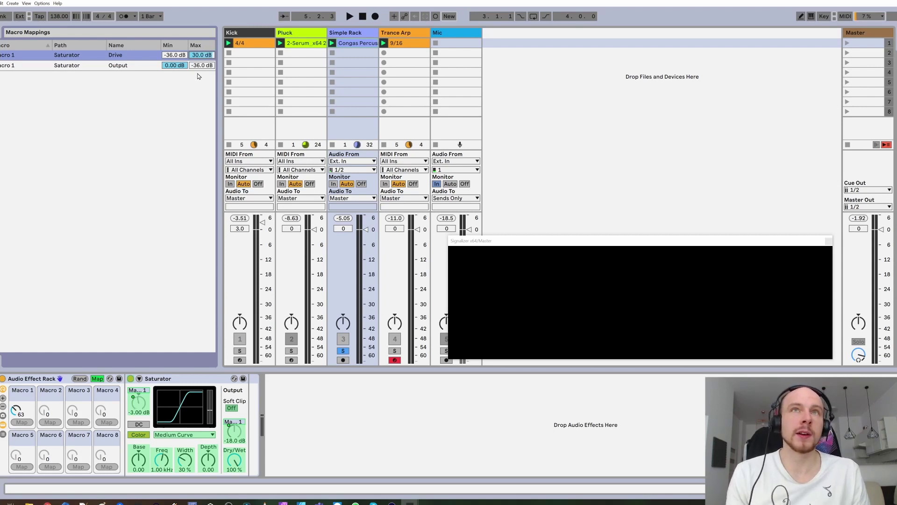
pyautogui.moveTo(175, 65); pyautogui.dragTo(176, 66)
pyautogui.click(175, 54)
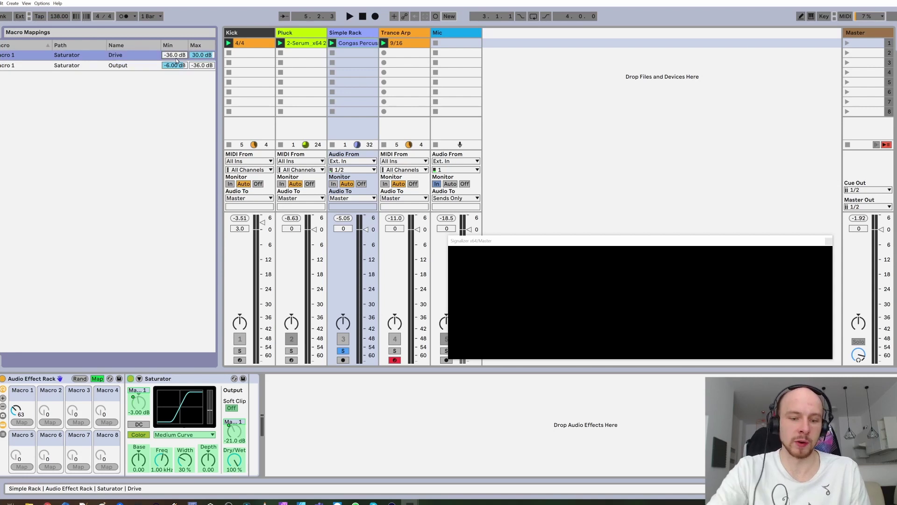
pyautogui.write('0')
pyautogui.press('Return')
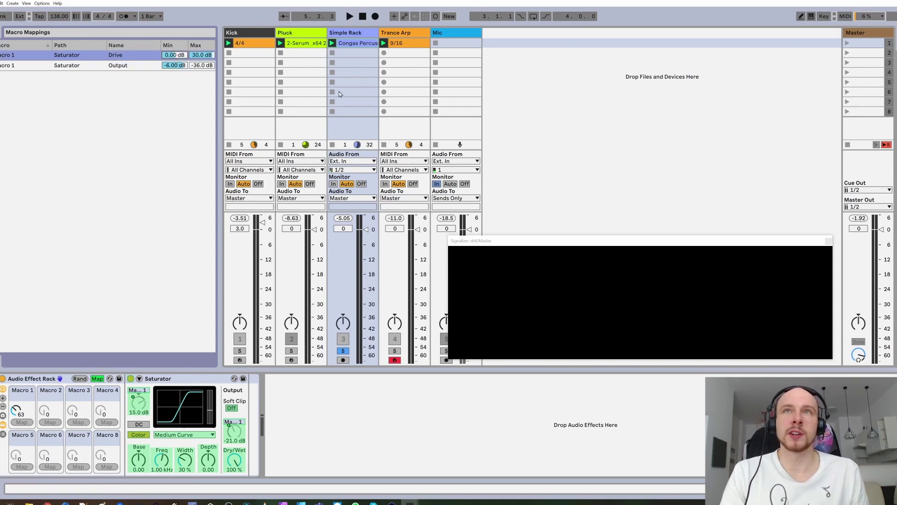
# - Start playback, return Macro 1 to zero, rename it 'Drive' and exit Map mode
pyautogui.click(333, 43)
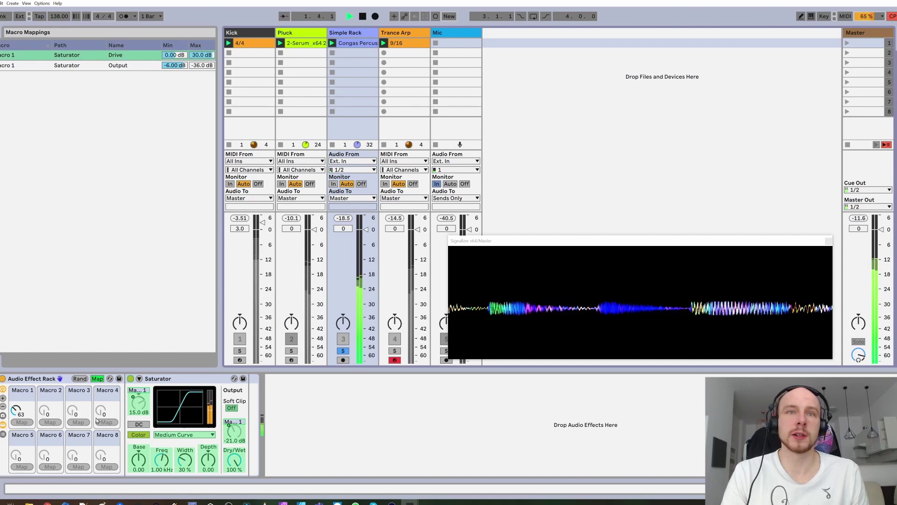
pyautogui.moveTo(22, 410); pyautogui.dragTo(22, 439)
pyautogui.rightClick(18, 410)
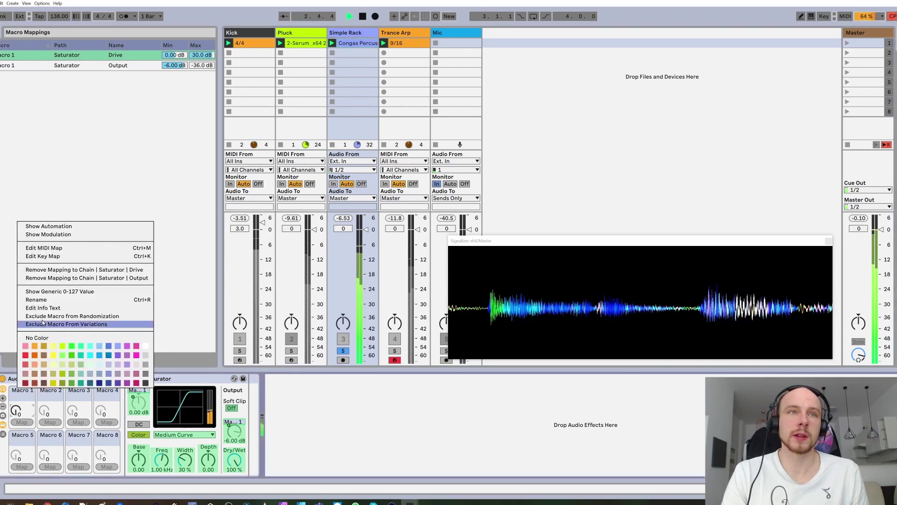
pyautogui.click(47, 300)
pyautogui.write('Dr')
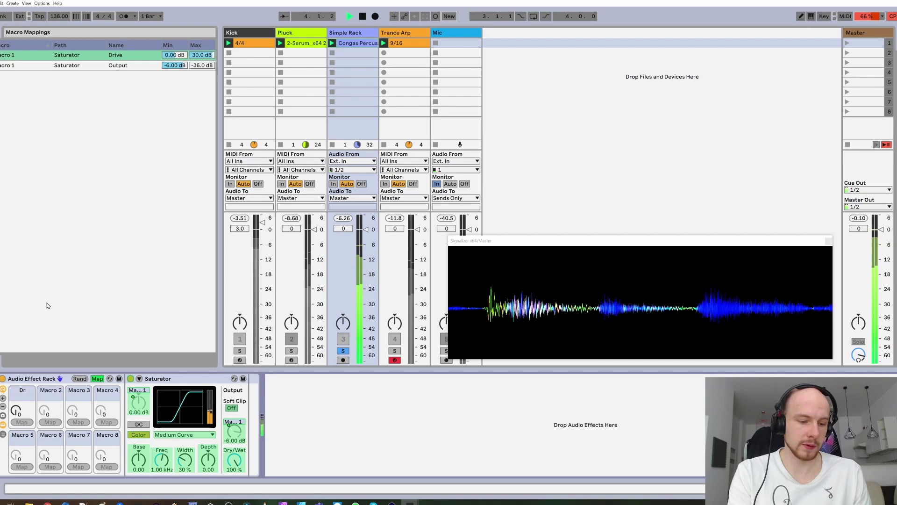
pyautogui.write('ive')
pyautogui.press('Return')
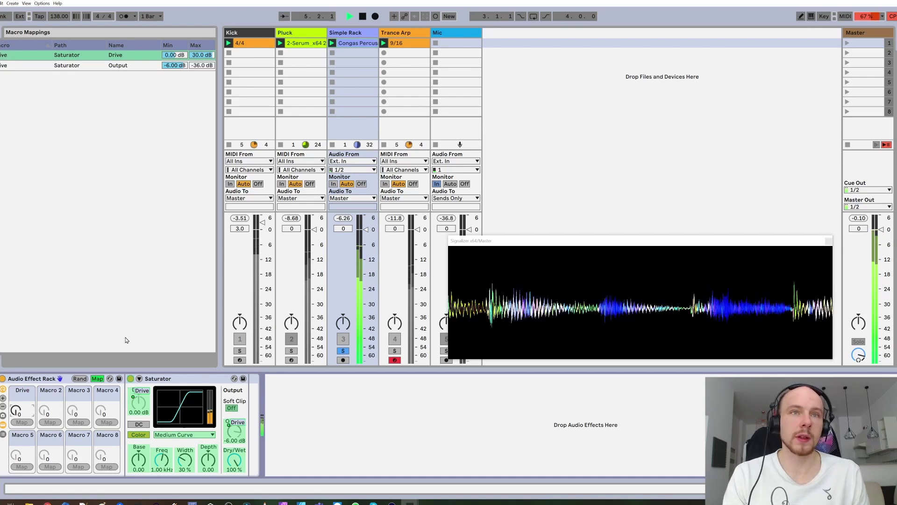
pyautogui.click(119, 379)
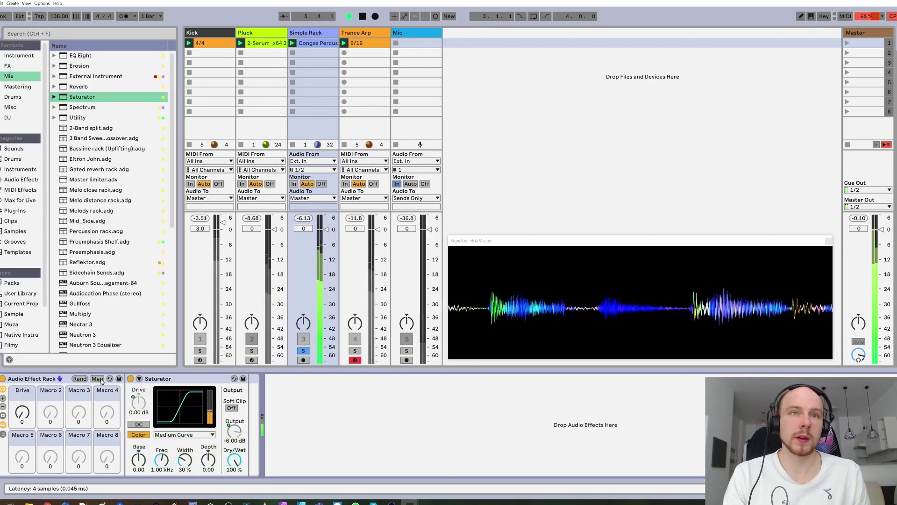
# - A/B the Saturator ending switched on, raise the Drive macro, then reset Drive to 0
pyautogui.click(130, 379)
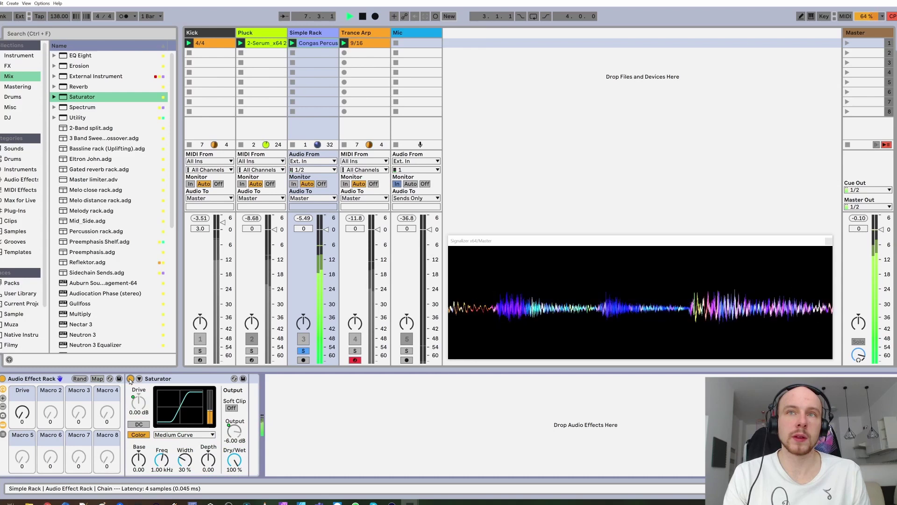
pyautogui.click(130, 379)
pyautogui.click(130, 378)
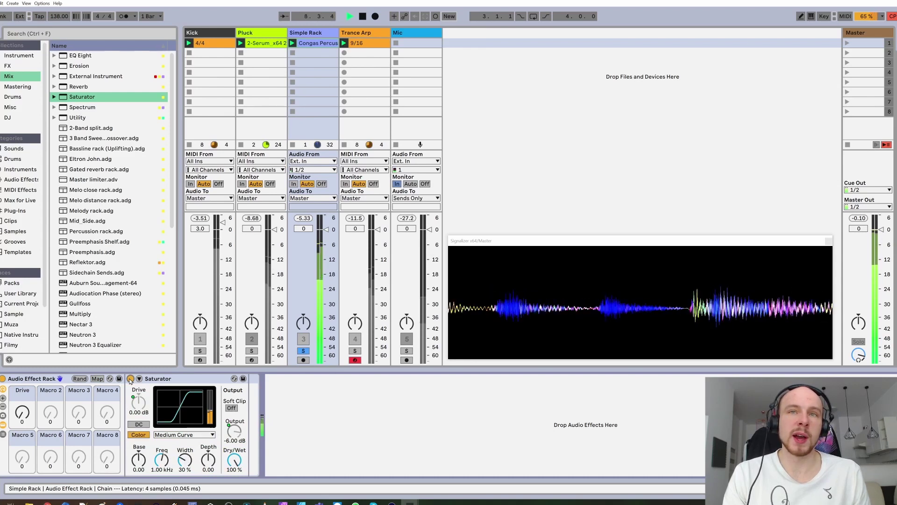
pyautogui.click(130, 378)
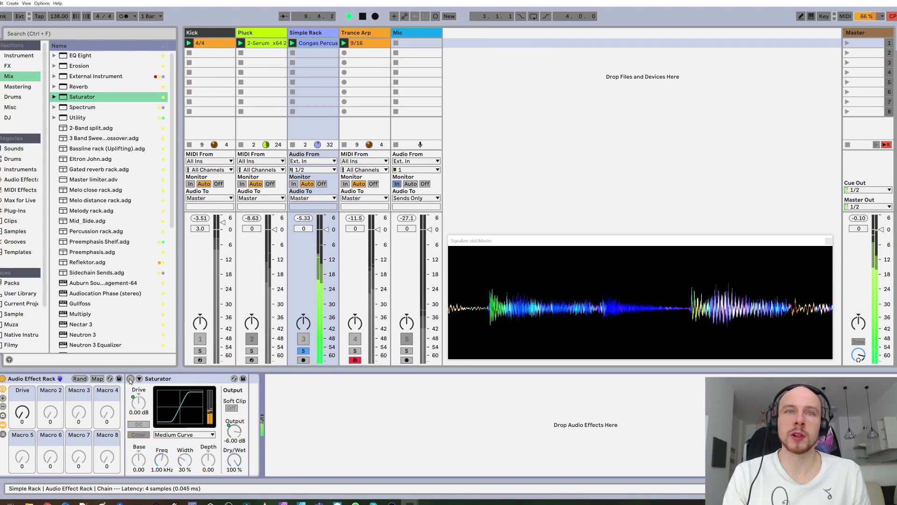
pyautogui.click(131, 378)
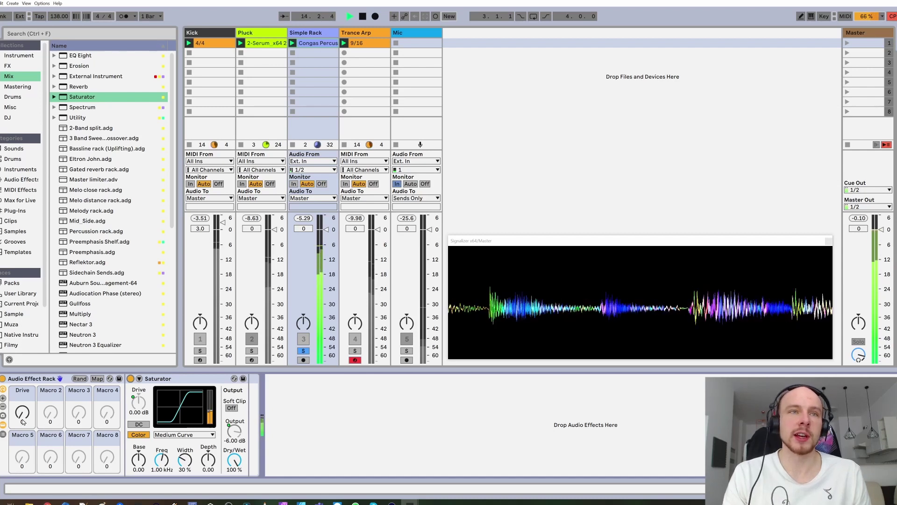
pyautogui.moveTo(23, 421); pyautogui.dragTo(23, 352)
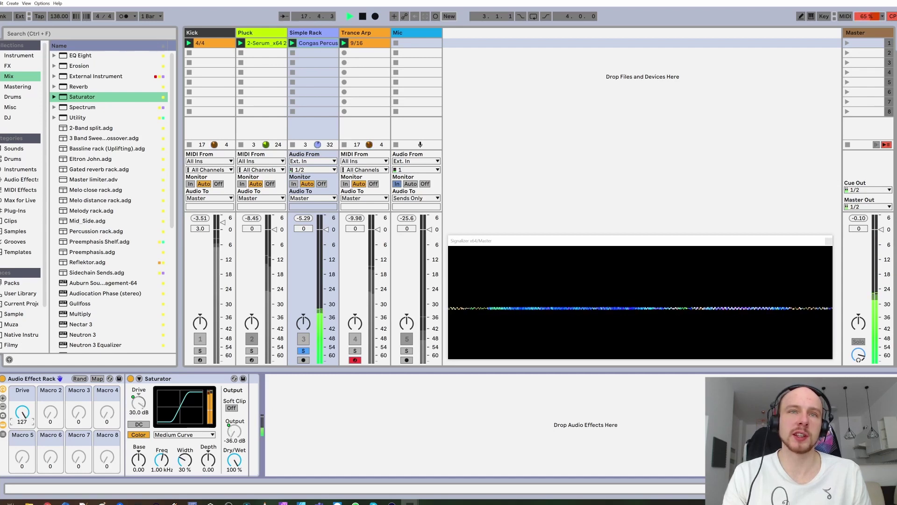
pyautogui.doubleClick(23, 422)
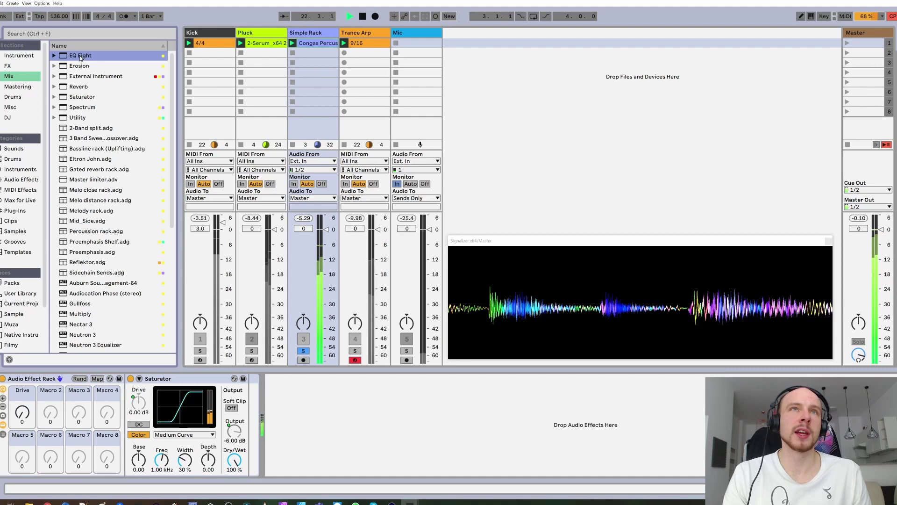
# - Place EQ Eights before and after the Saturator; on the first, disable bands 1–3 and shelve band 4 +7.56 dB at 8.61 kHz
pyautogui.moveTo(81, 57); pyautogui.dragTo(145, 403)
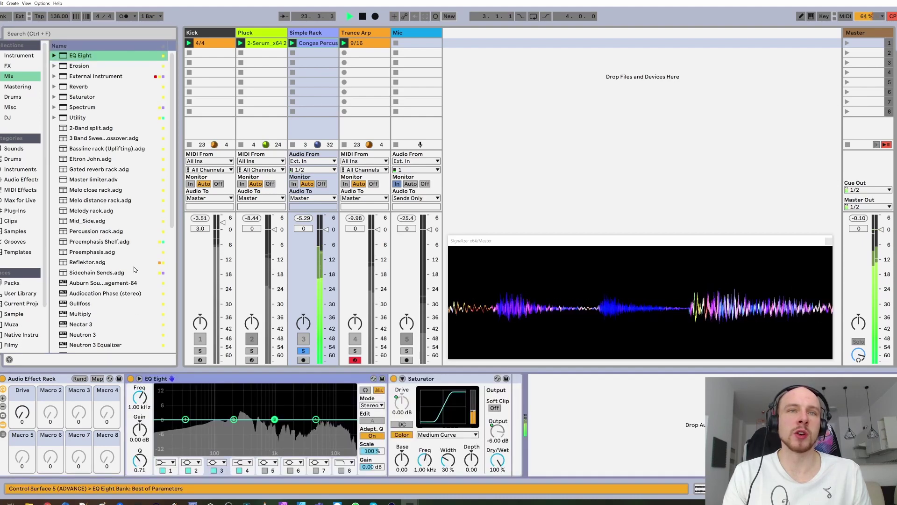
pyautogui.click(110, 61)
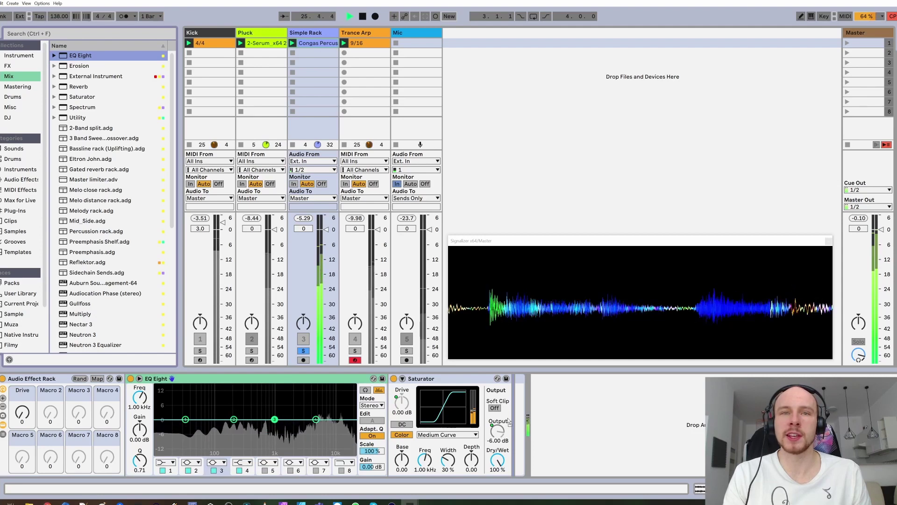
pyautogui.press('Return')
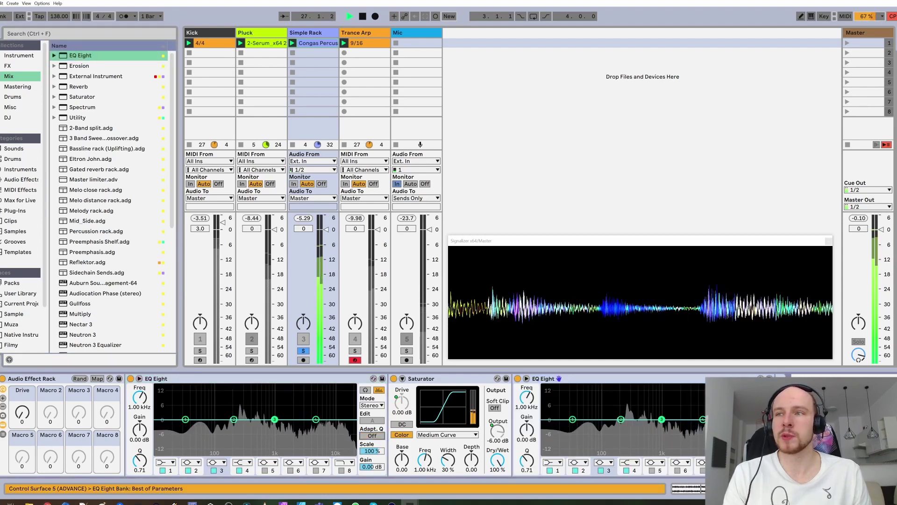
pyautogui.click(163, 471)
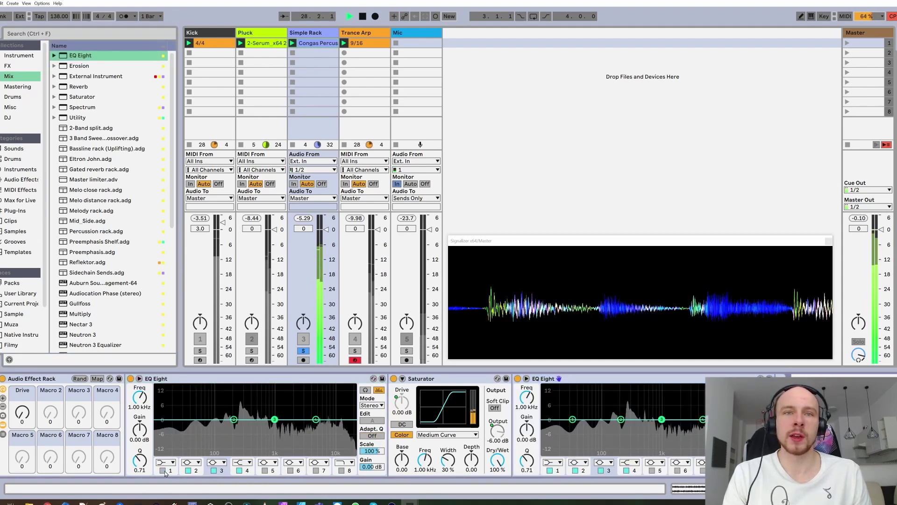
pyautogui.click(188, 470)
pyautogui.click(214, 470)
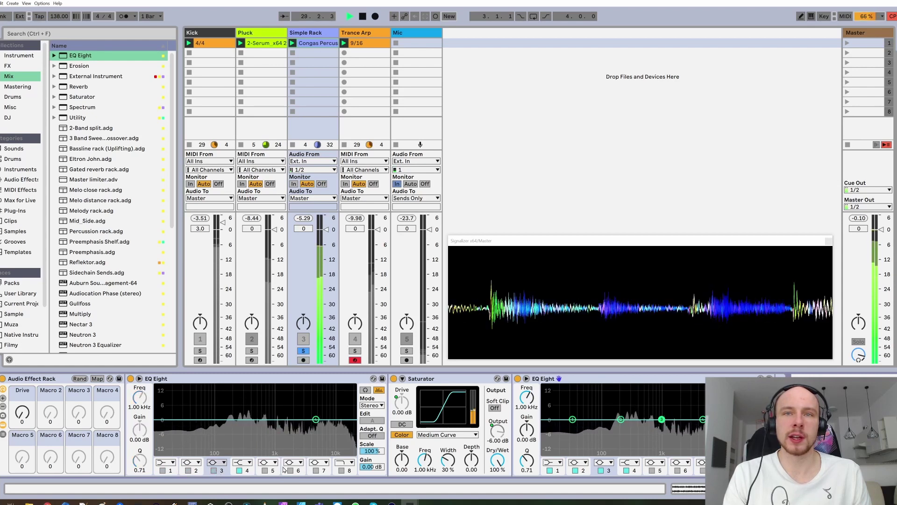
pyautogui.moveTo(316, 419); pyautogui.dragTo(329, 403)
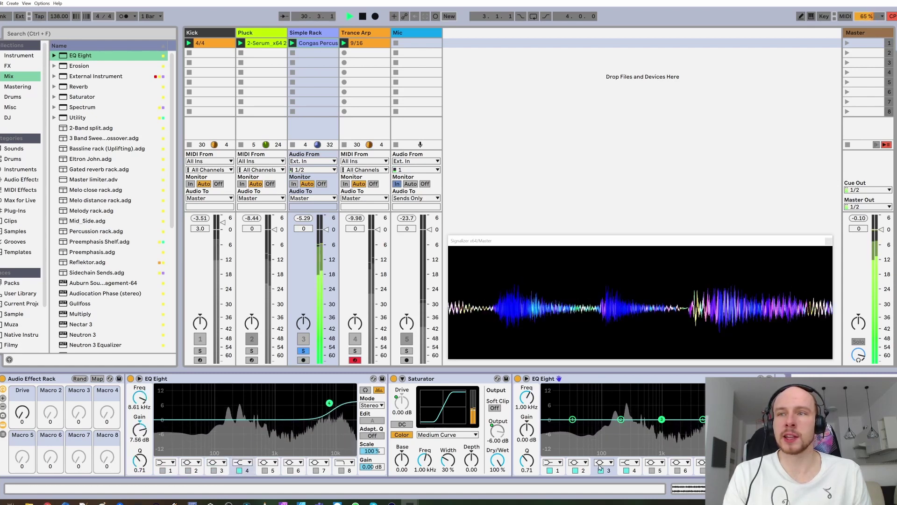
# - On the second EQ Eight, disable bands 1–3 and cut band 4 by -7.81 dB at 5.74 kHz
pyautogui.click(550, 470)
pyautogui.click(575, 471)
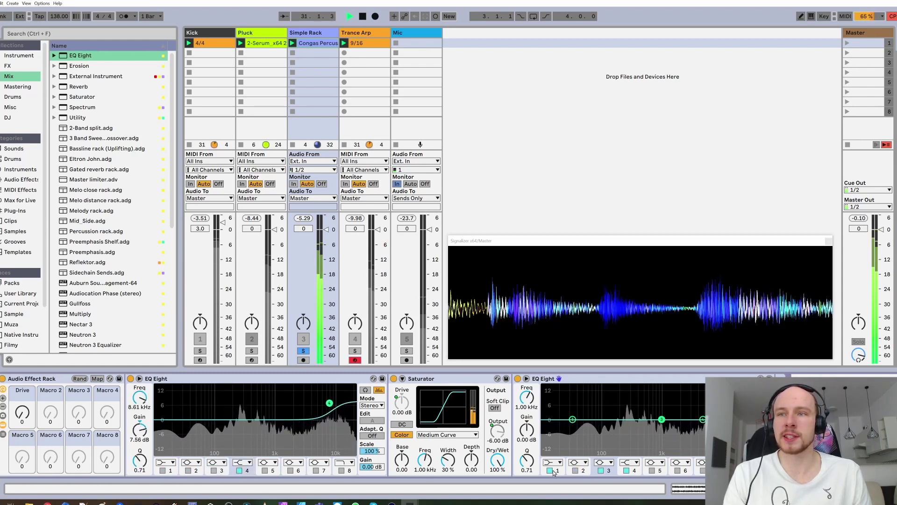
pyautogui.click(600, 470)
pyautogui.moveTo(702, 419); pyautogui.dragTo(705, 436)
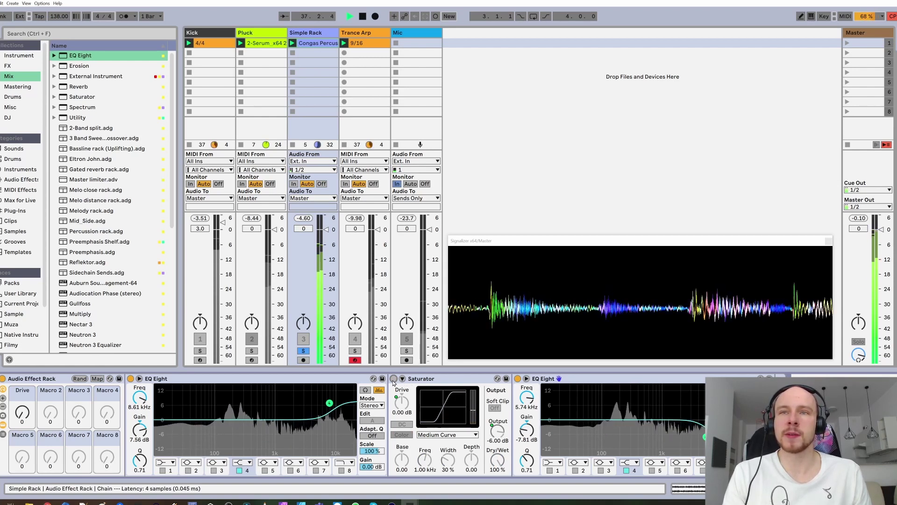
# - A/B the Saturator between the EQs, leaving it on, and enter Map mode
pyautogui.click(394, 379)
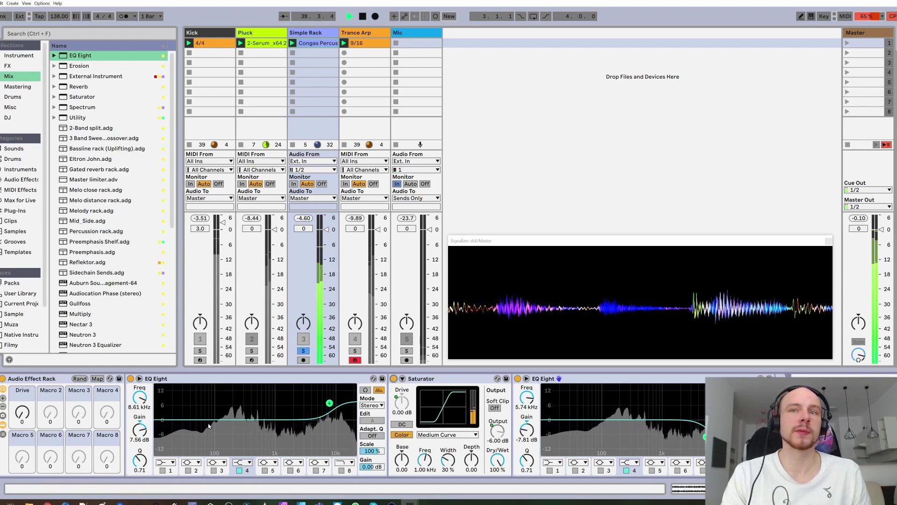
pyautogui.click(393, 379)
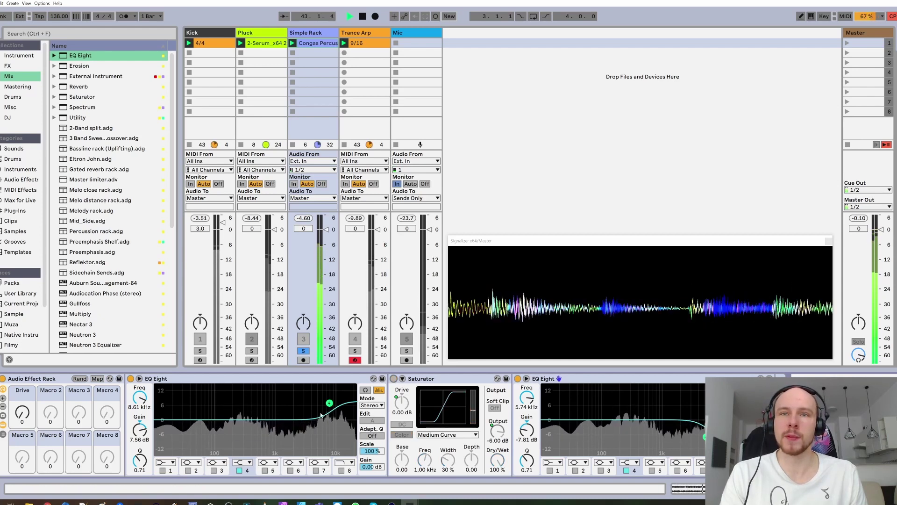
pyautogui.click(394, 379)
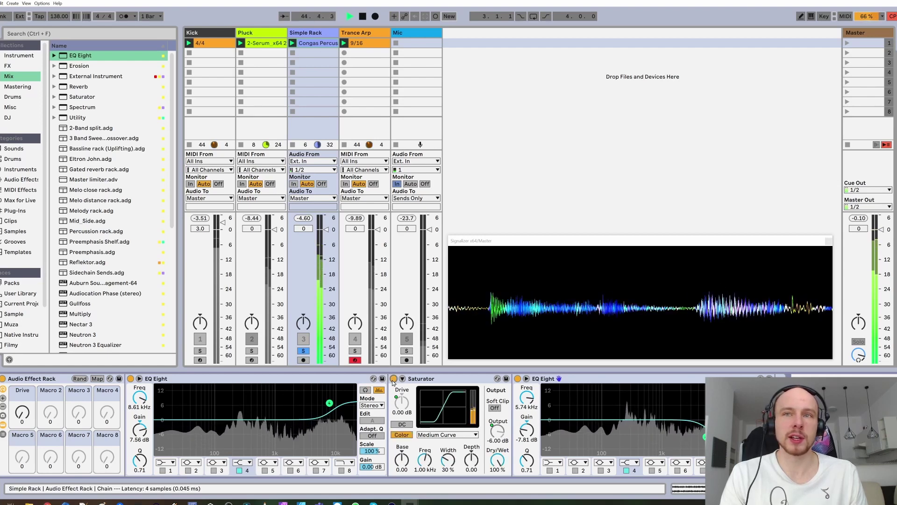
pyautogui.click(97, 379)
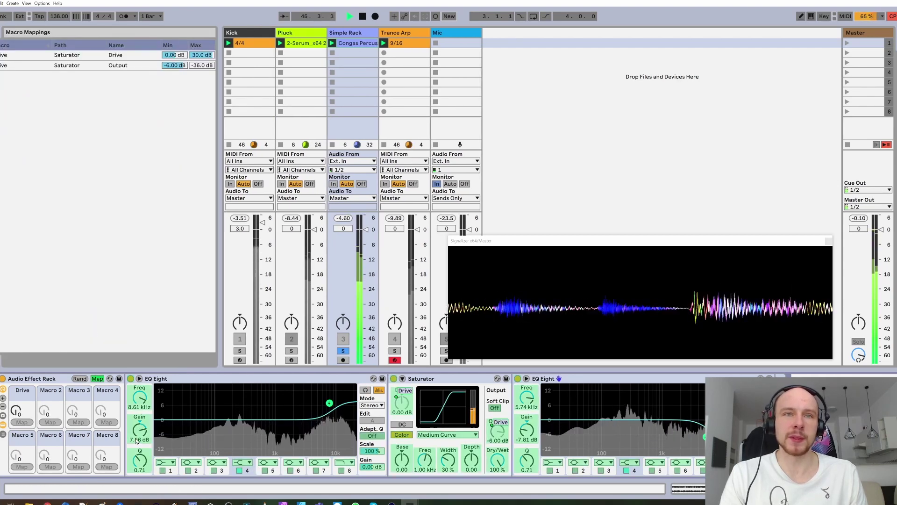
# - Map Macro 2 to both EQs' band-4 gain, ranged 0 to +15 dB and inverted 0 to -15 dB
pyautogui.click(51, 423)
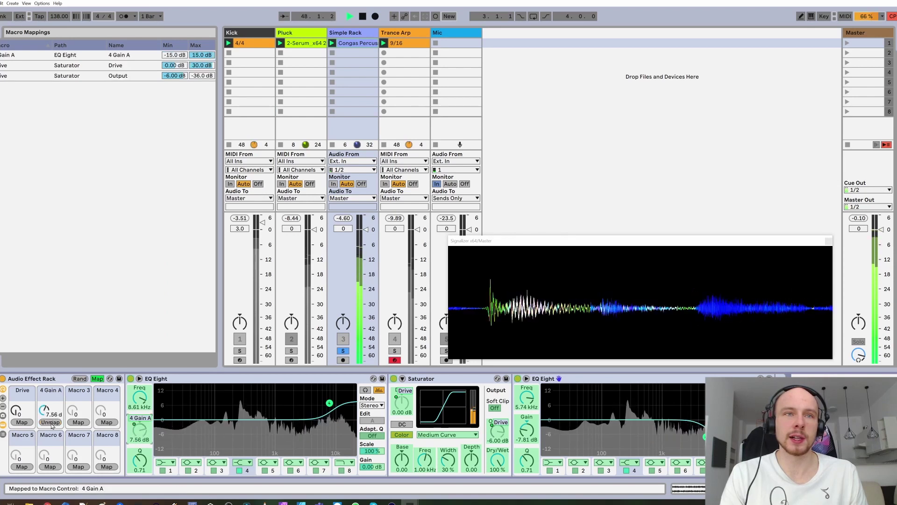
pyautogui.click(634, 474)
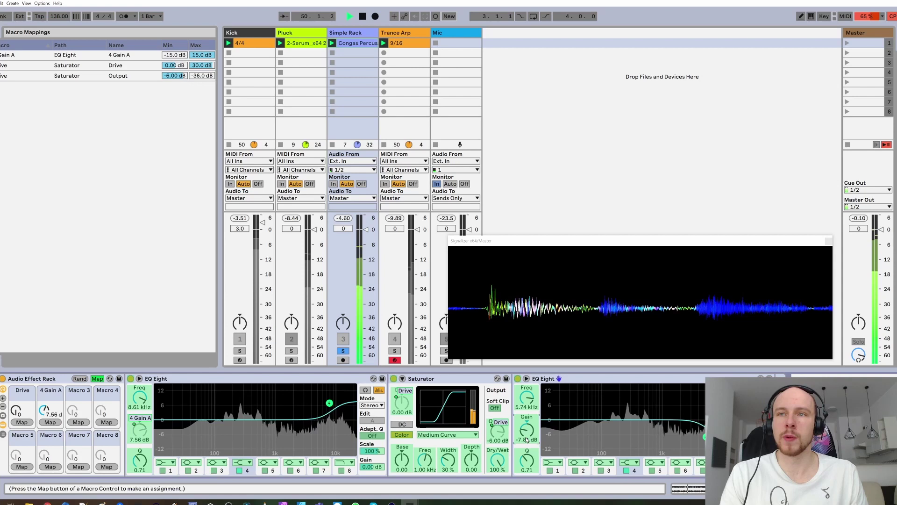
pyautogui.click(51, 422)
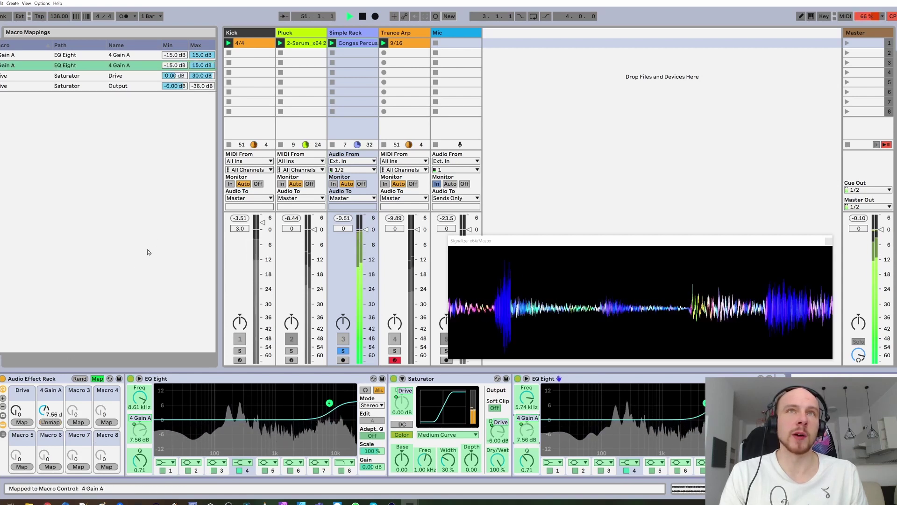
pyautogui.click(181, 58)
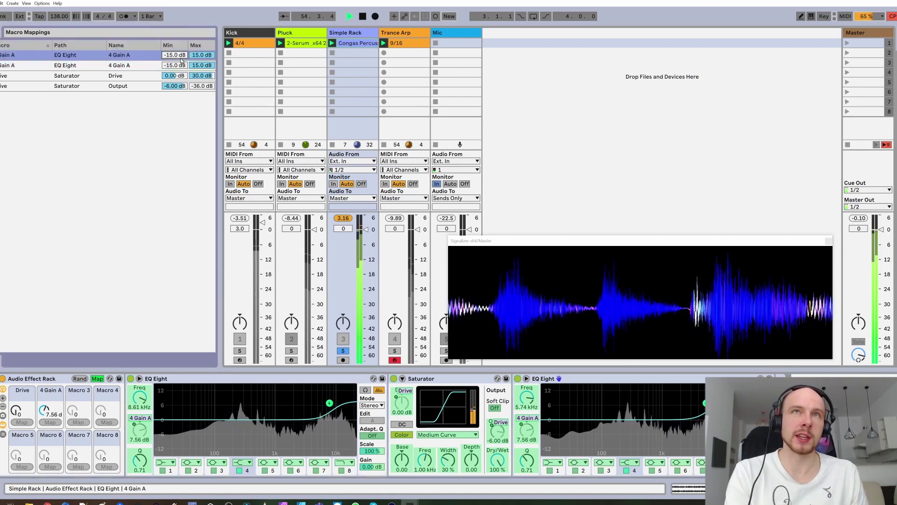
pyautogui.write('0')
pyautogui.press('Return')
pyautogui.click(177, 65)
pyautogui.write('0')
pyautogui.press('Return')
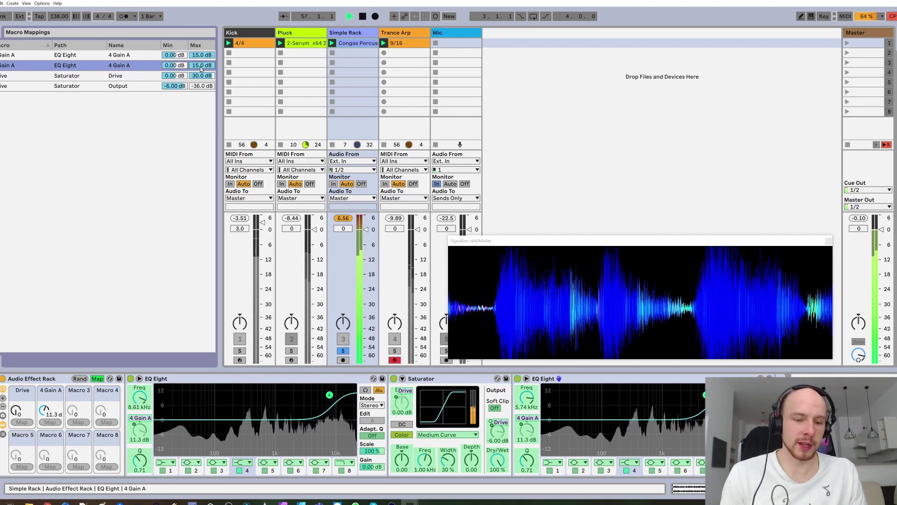
pyautogui.write('-15')
pyautogui.press('Return')
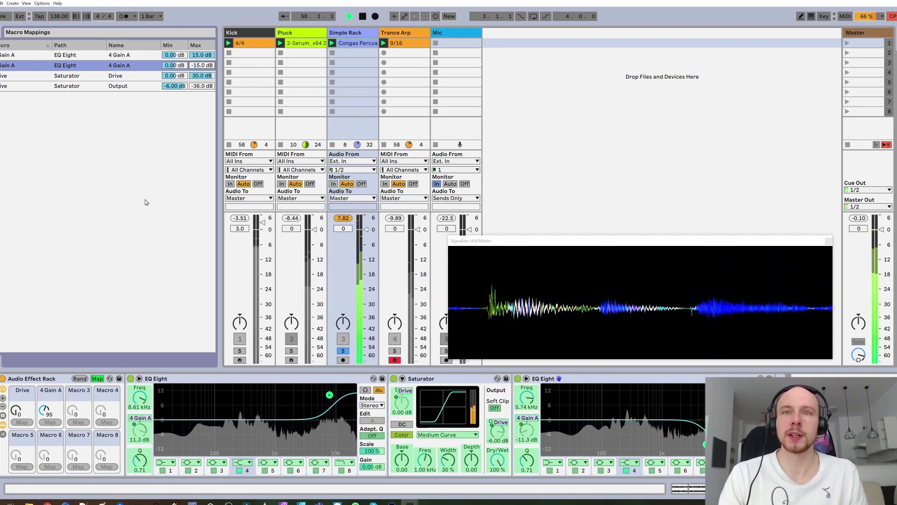
# - Sweep the 4 Gain A macro from zero to full and back to zero, then re-enter Map mode
pyautogui.moveTo(45, 410); pyautogui.dragTo(45, 371)
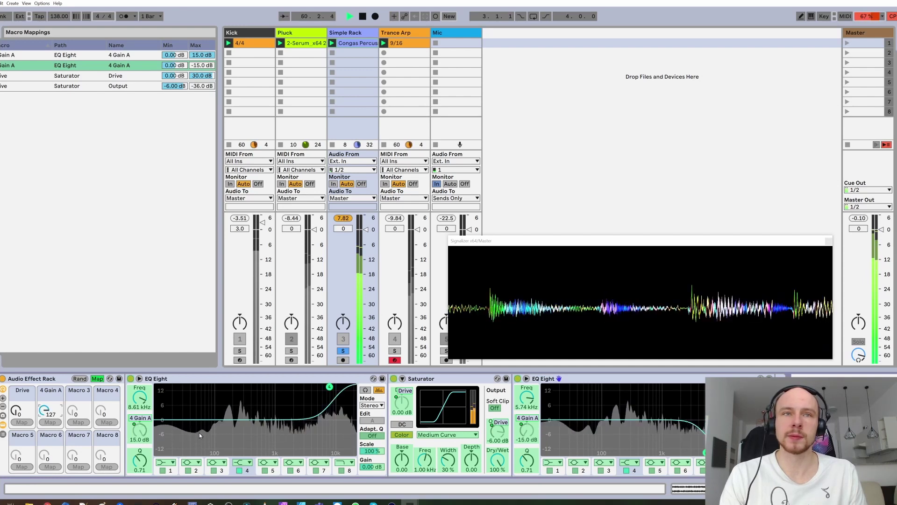
pyautogui.click(97, 379)
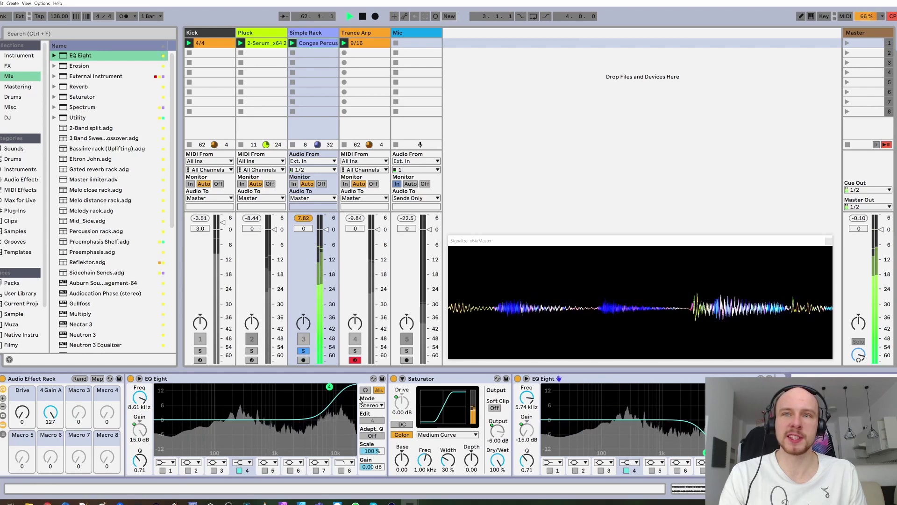
pyautogui.moveTo(55, 418); pyautogui.dragTo(55, 472)
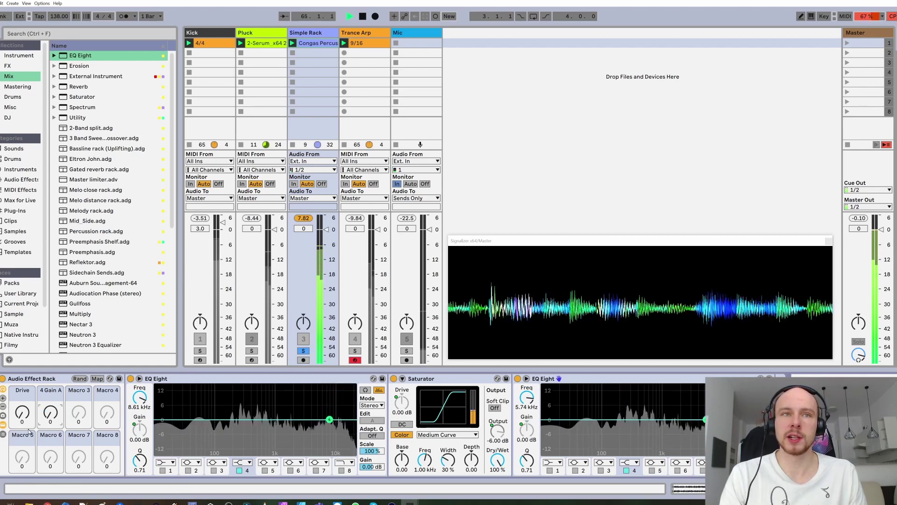
pyautogui.moveTo(50, 417); pyautogui.dragTo(50, 364)
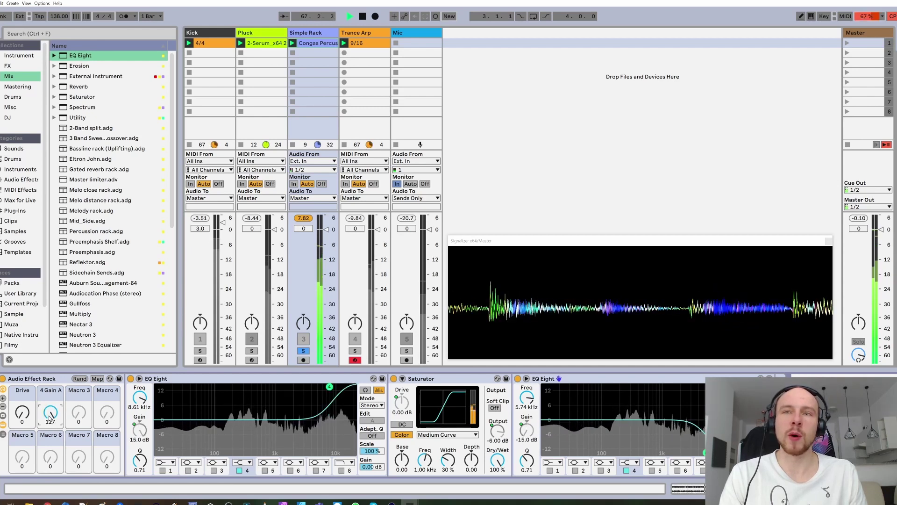
pyautogui.moveTo(50, 417); pyautogui.dragTo(50, 472)
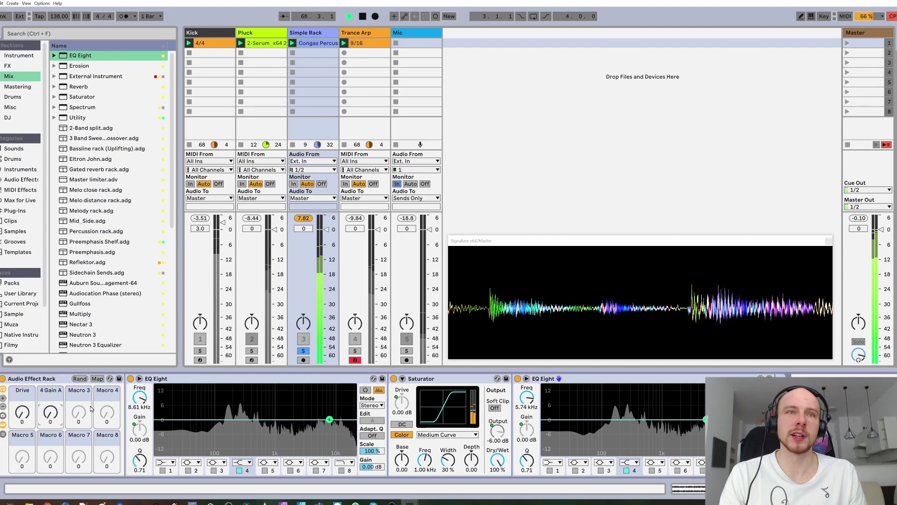
pyautogui.click(96, 379)
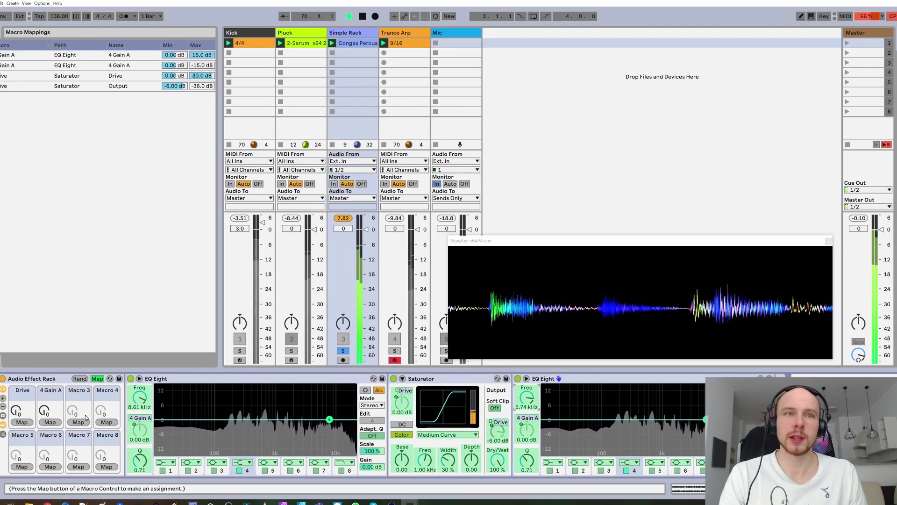
# - Assign Macro 3 to both EQ Eights' 4 Frequency A with a 1000–10000 Hz range, then exit Map
pyautogui.click(79, 423)
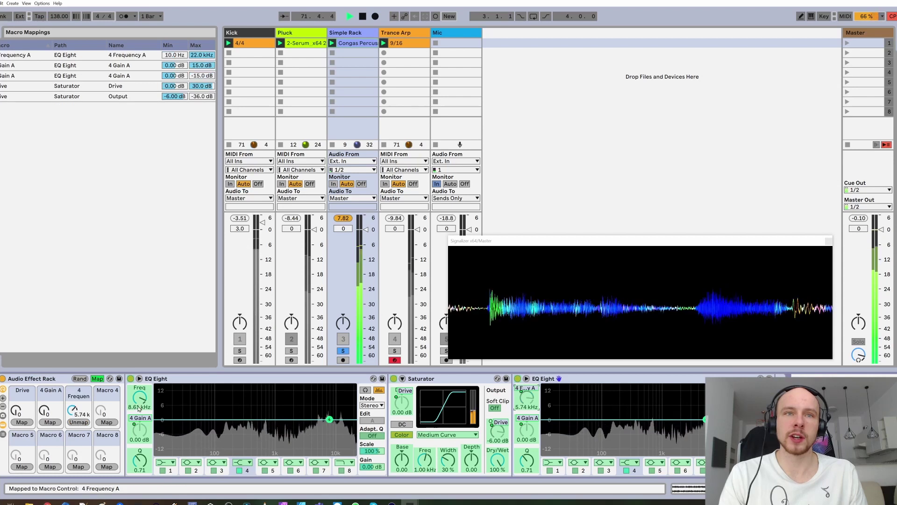
pyautogui.click(79, 422)
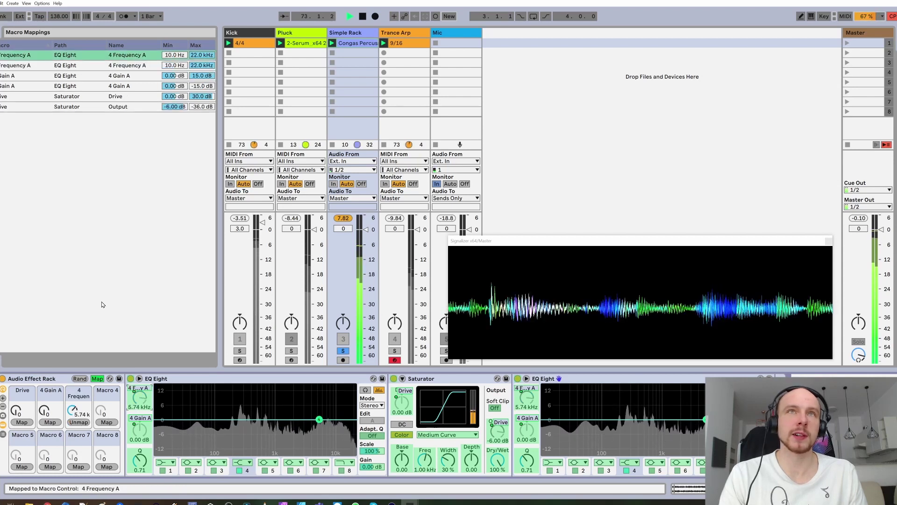
pyautogui.click(182, 56)
pyautogui.moveTo(182, 55); pyautogui.dragTo(186, 58)
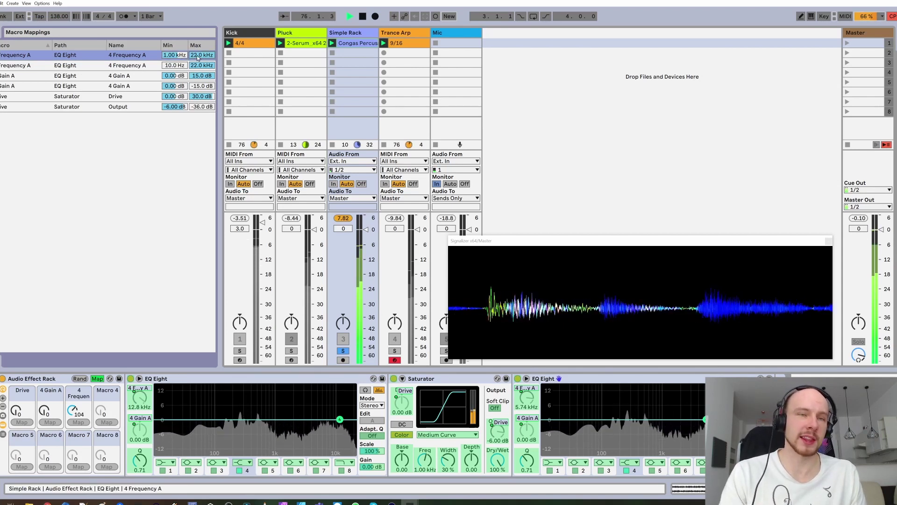
pyautogui.click(171, 66)
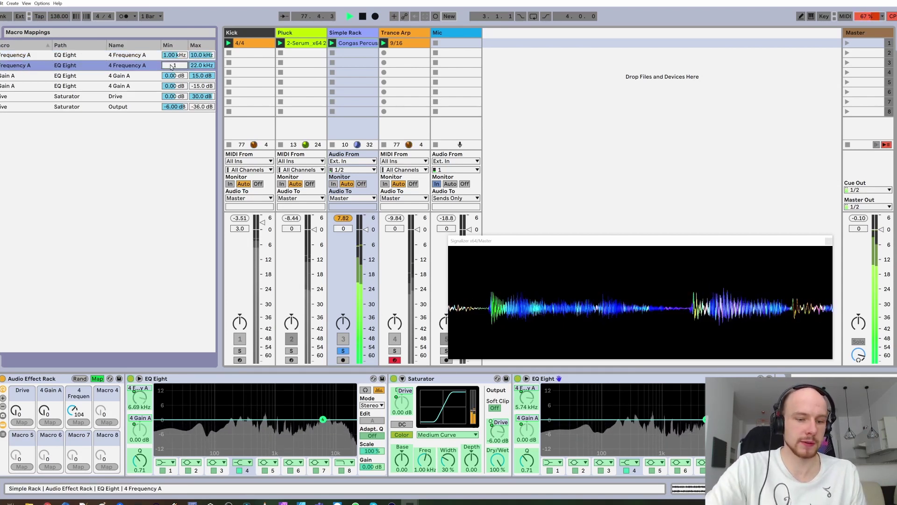
pyautogui.write('1000')
pyautogui.press('Return')
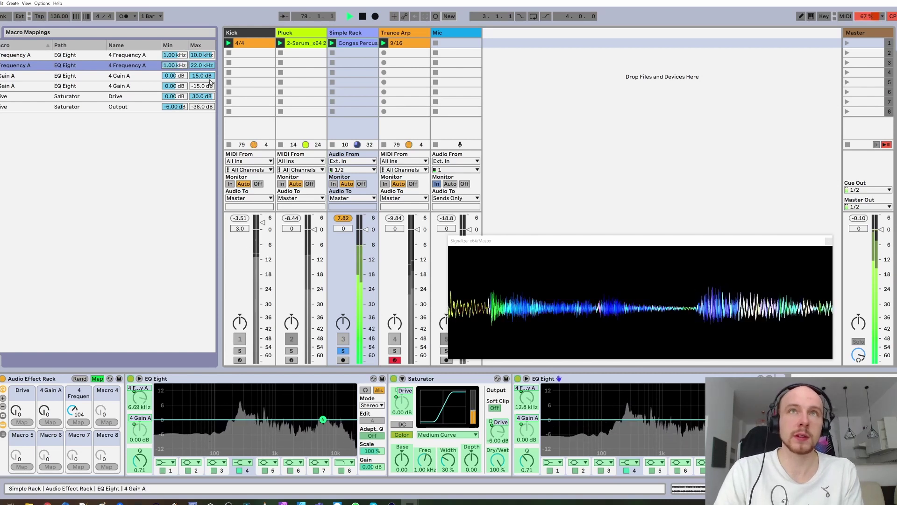
pyautogui.click(203, 66)
pyautogui.write('10000')
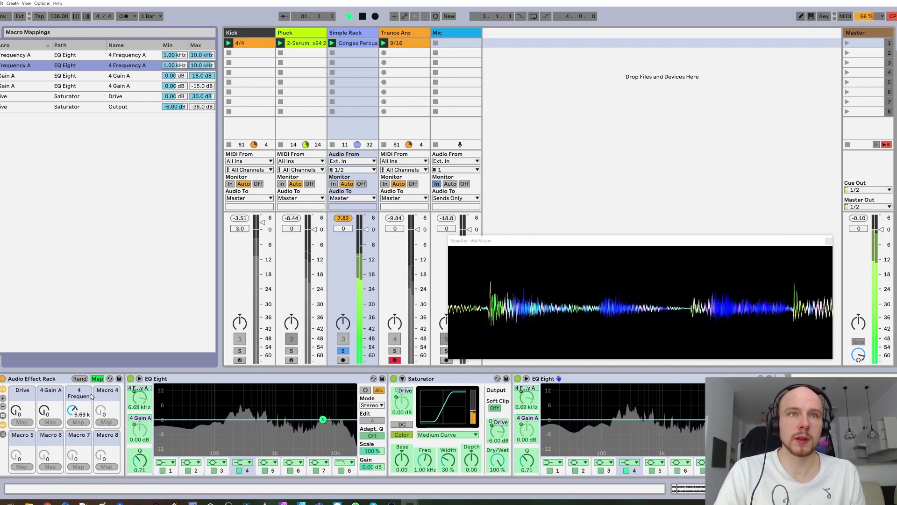
pyautogui.click(97, 378)
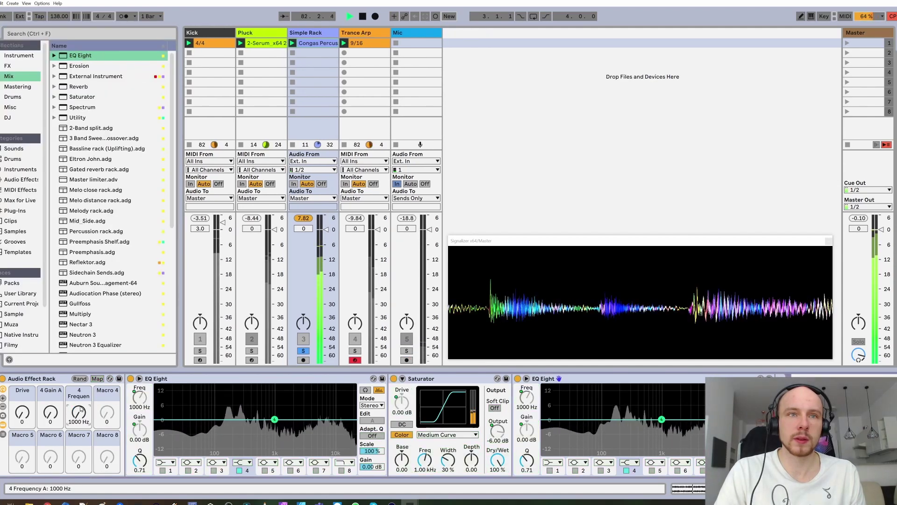
# - Set the gain macro to 127 for ±15 dB shelves, sweep the frequency, then reset it to 1000 Hz
pyautogui.moveTo(51, 412); pyautogui.dragTo(78, 430)
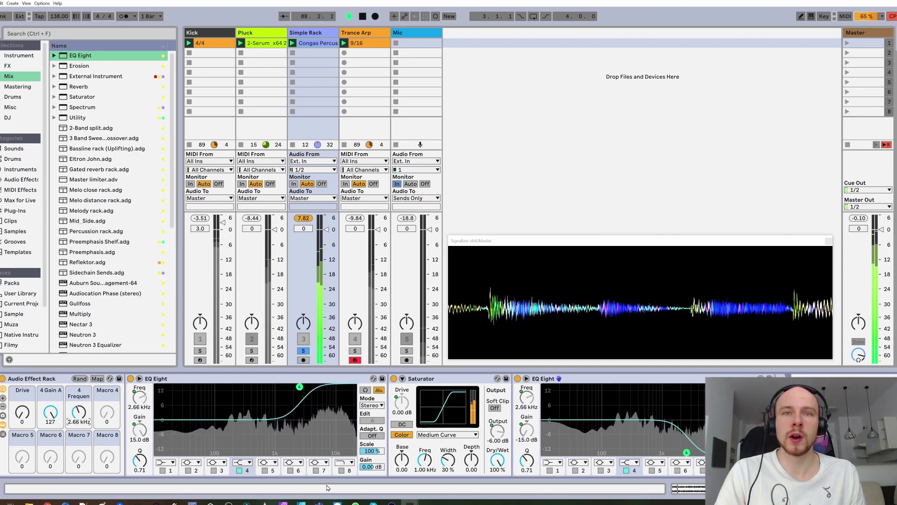
pyautogui.click(139, 471)
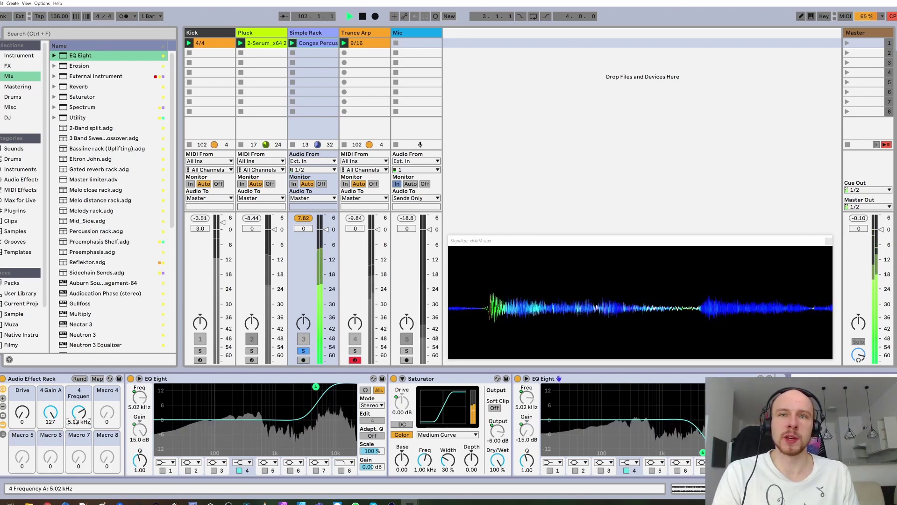
pyautogui.moveTo(78, 412); pyautogui.dragTo(79, 415)
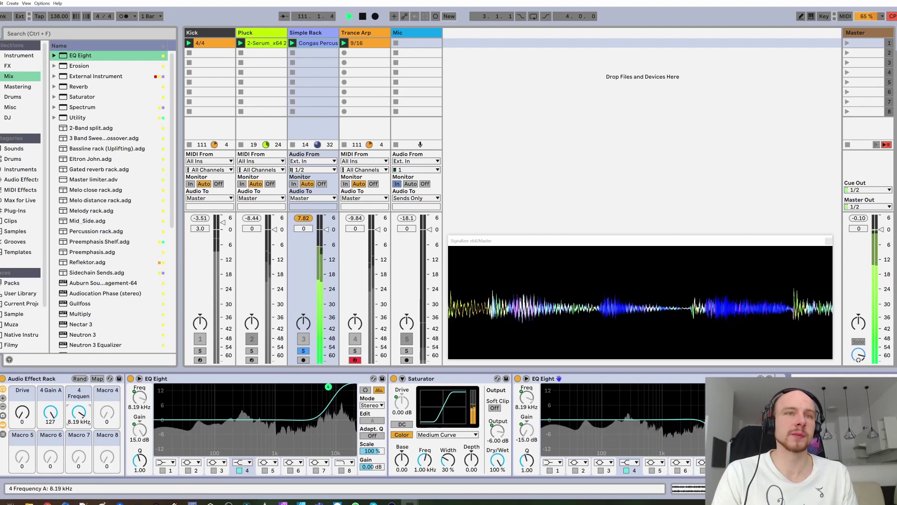
pyautogui.press('Delete')
# - Rename the 4 Gain A macro to Drive and the 4 Frequency A macro to Frequency
pyautogui.rightClick(52, 392)
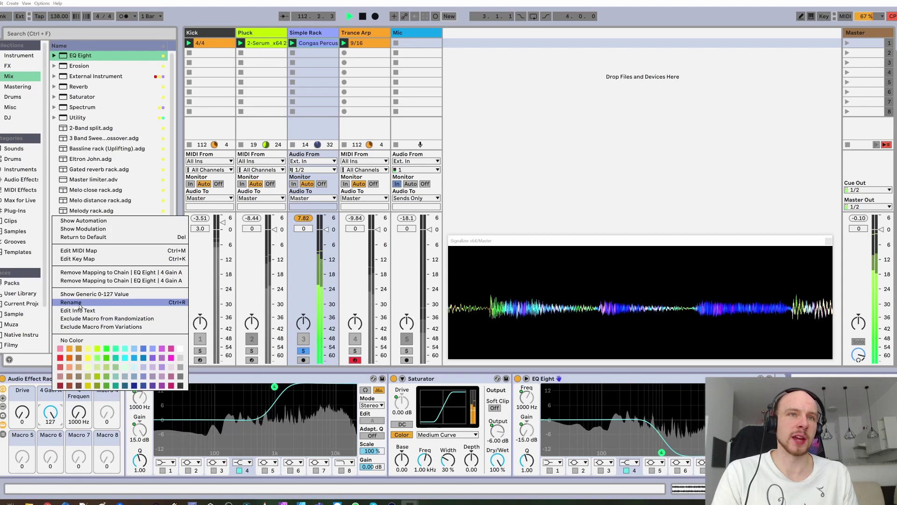
pyautogui.click(80, 303)
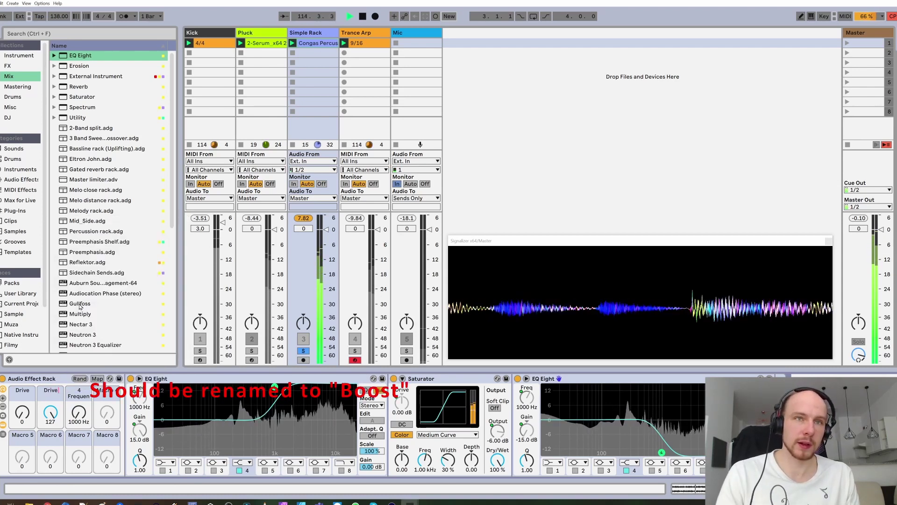
pyautogui.rightClick(79, 397)
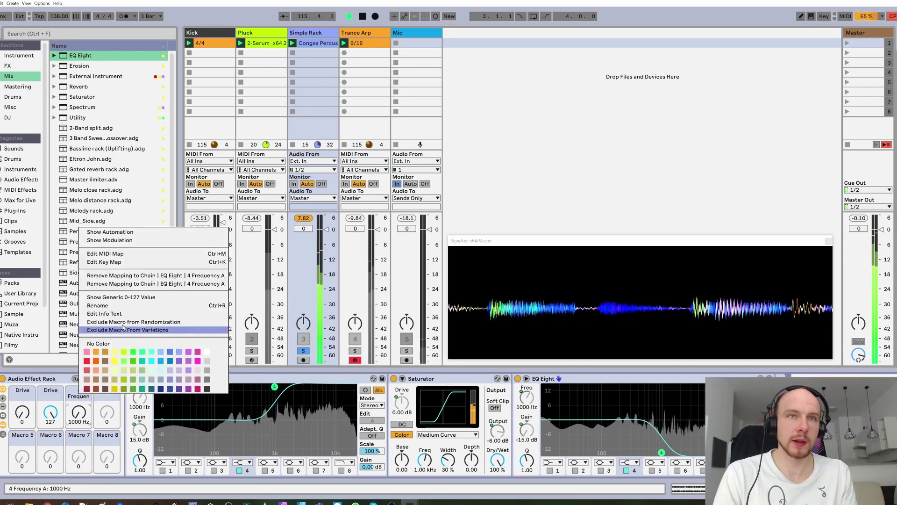
pyautogui.click(121, 306)
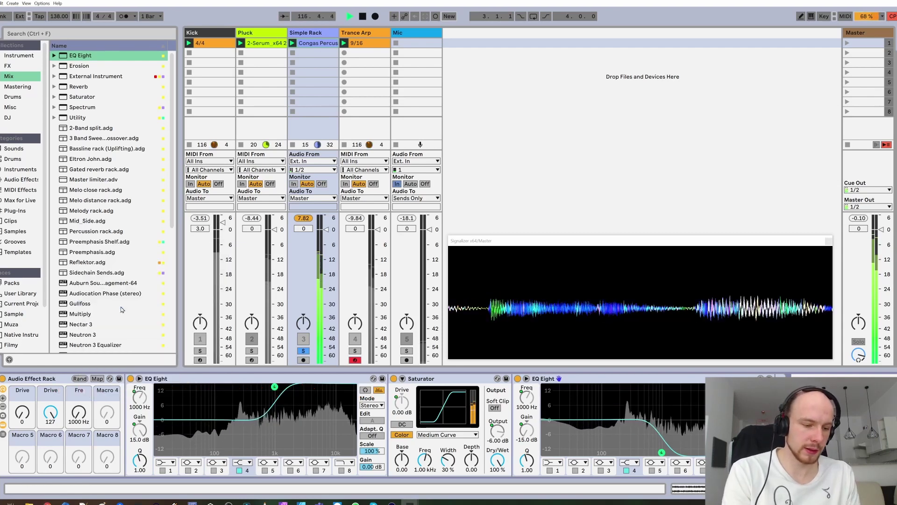
pyautogui.write('Frequency')
pyautogui.press('Return')
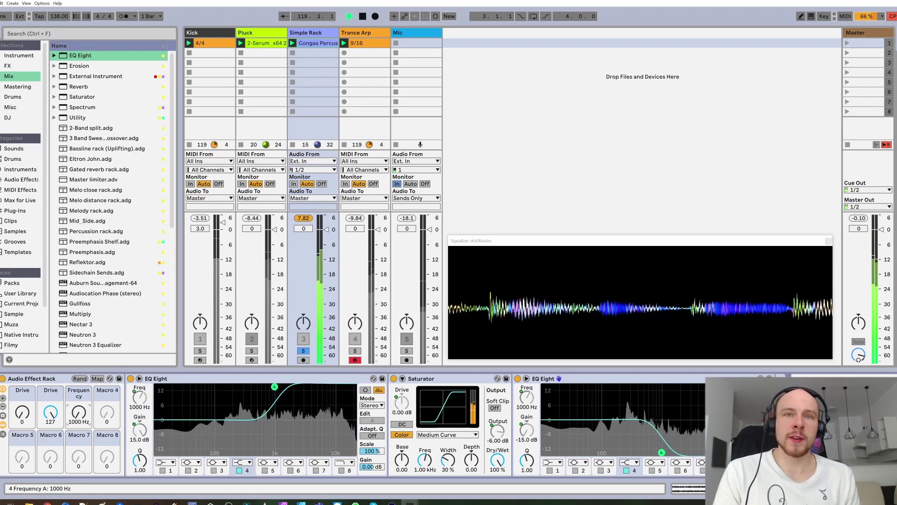
# - Raise the shelf frequency to 3.49 kHz, enable Saturator Soft Clip, lower boost to about half, stop playback
pyautogui.moveTo(78, 412); pyautogui.dragTo(79, 403)
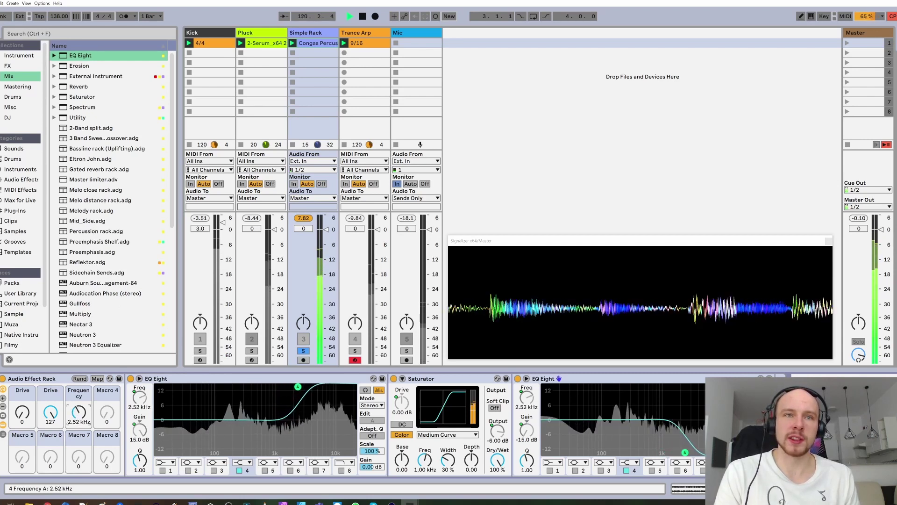
pyautogui.moveTo(78, 412); pyautogui.dragTo(78, 406)
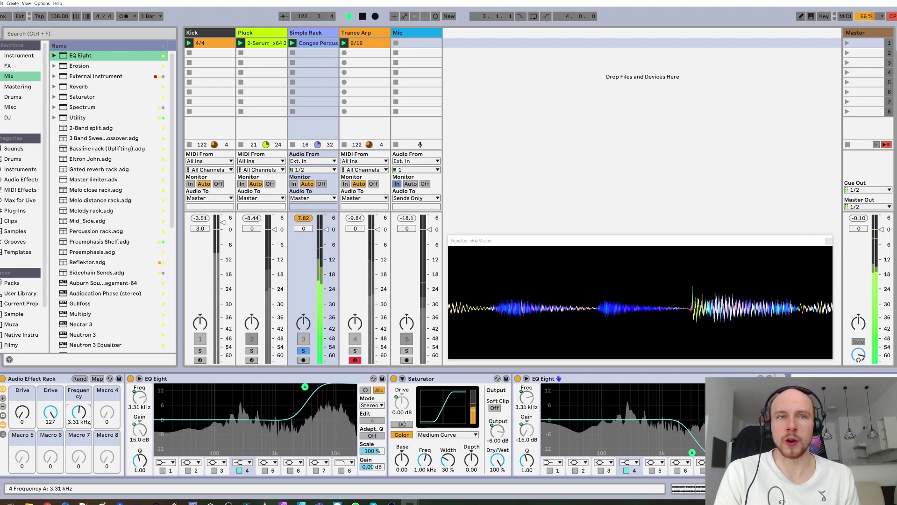
pyautogui.click(50, 419)
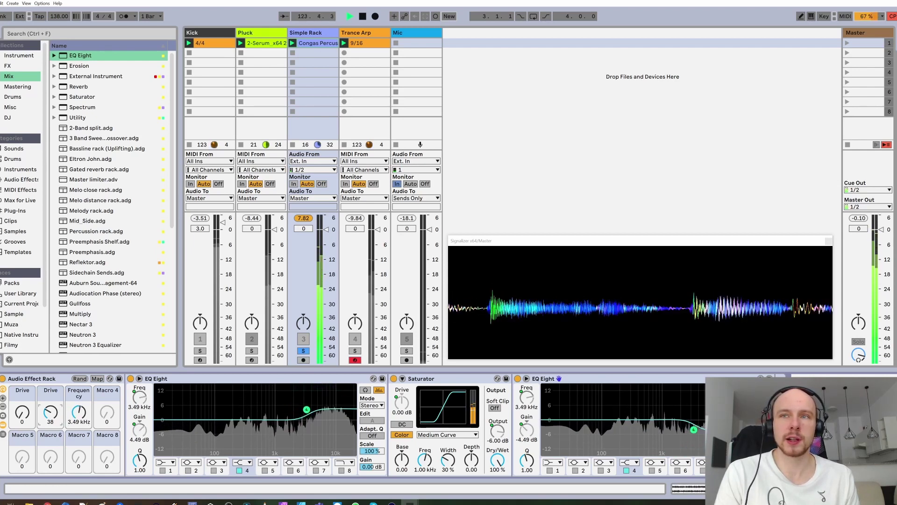
pyautogui.click(495, 408)
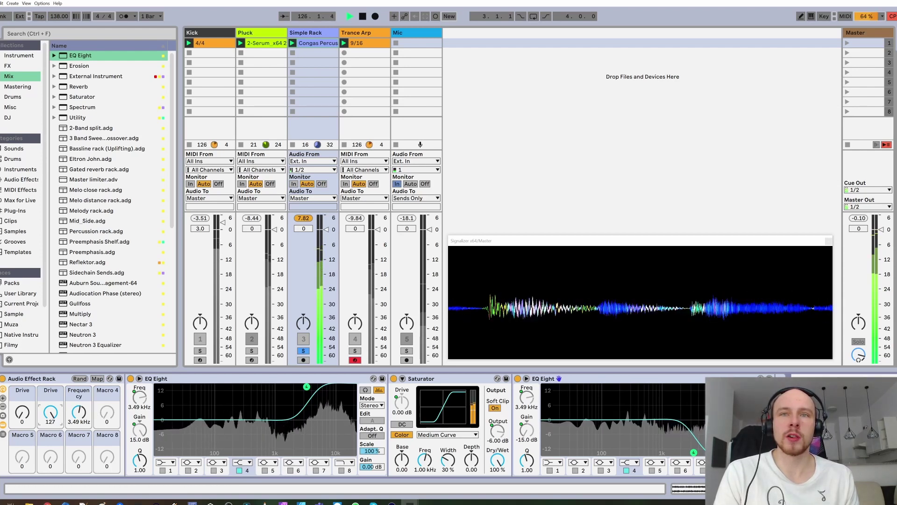
pyautogui.moveTo(51, 419)
pyautogui.mouseDown()
pyautogui.moveTo(51, 445)
pyautogui.moveTo(52, 417)
pyautogui.mouseUp()
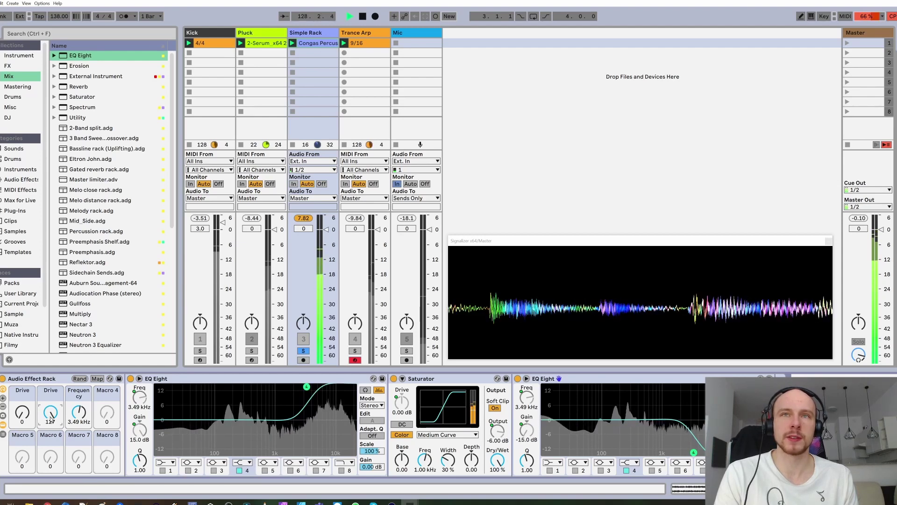
pyautogui.press('space')
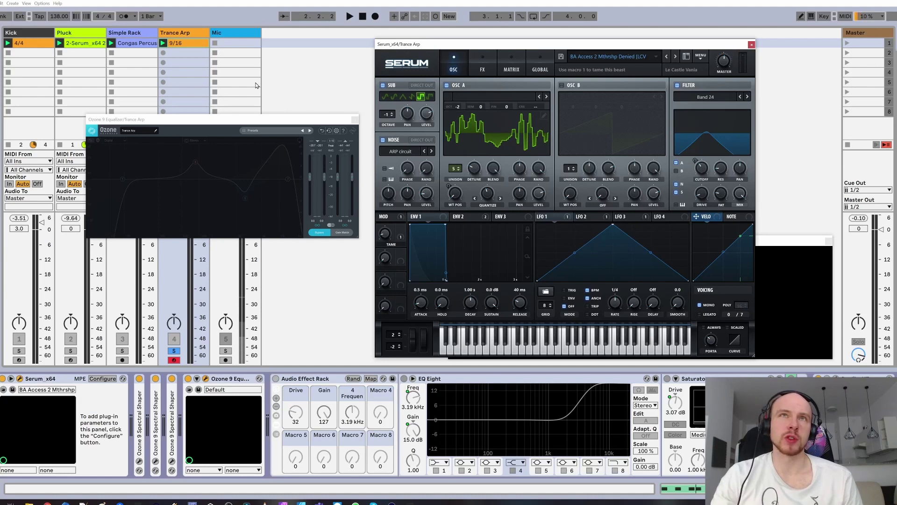
# - Play the Trance Arp and view Serum's FX section before returning to the OSC page
pyautogui.press('space')
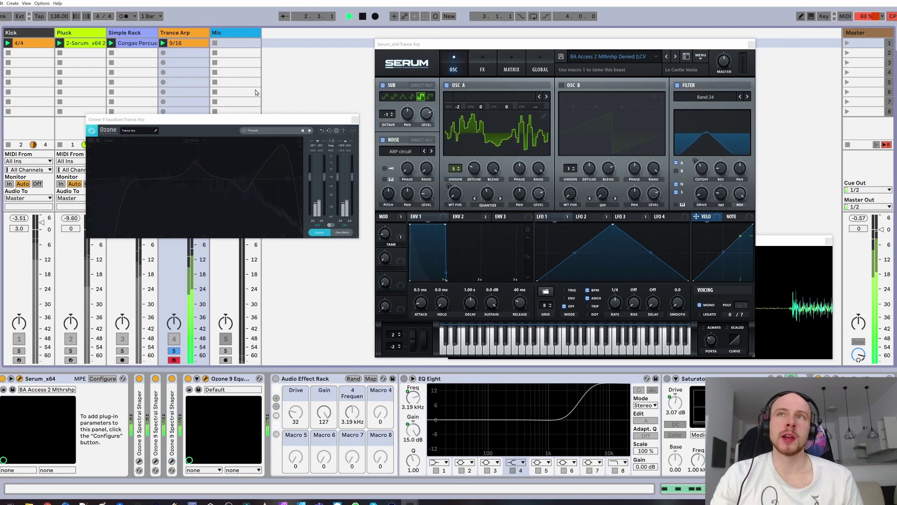
pyautogui.click(481, 68)
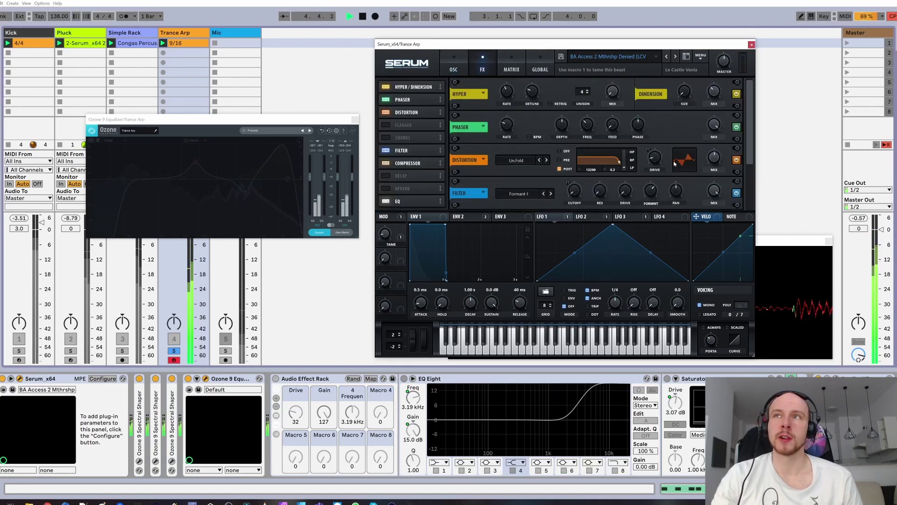
pyautogui.click(453, 65)
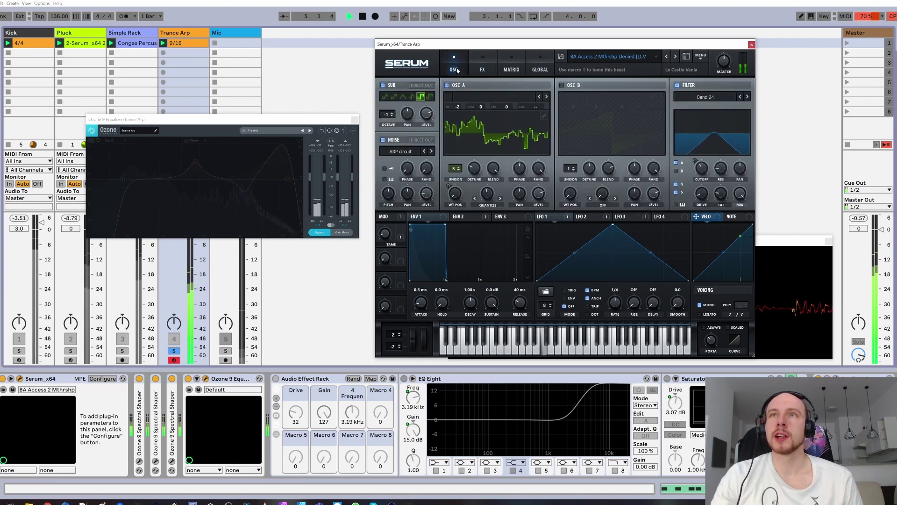
# - Un-bypass the Ozone 9 equalizer and bring the Signalizer scope window forward
pyautogui.click(319, 232)
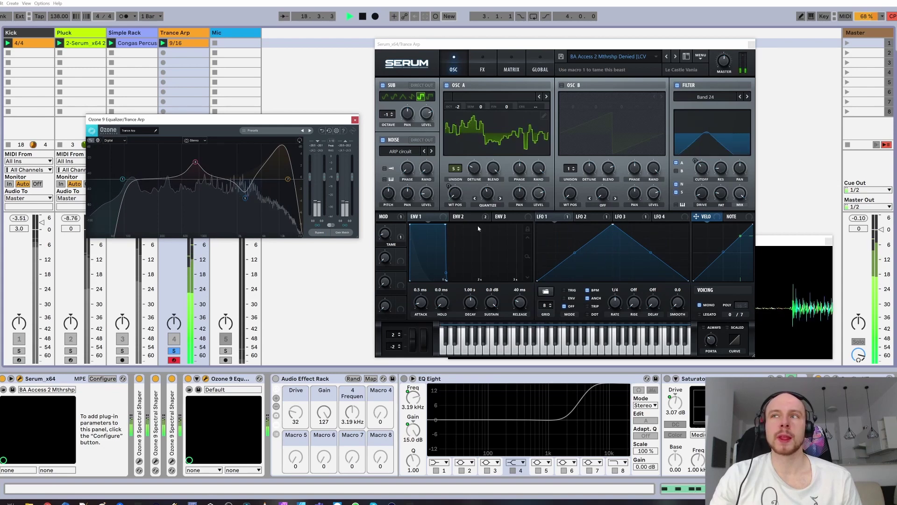
pyautogui.click(773, 239)
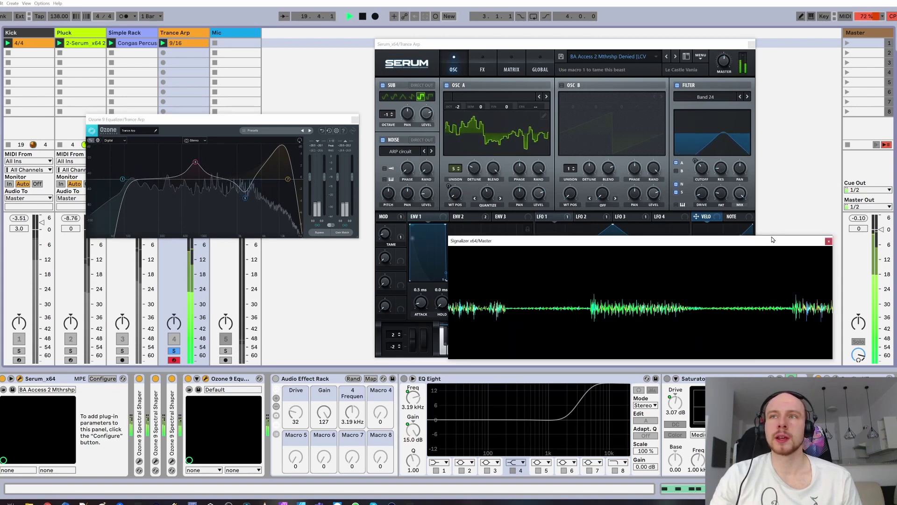
pyautogui.moveTo(579, 283)
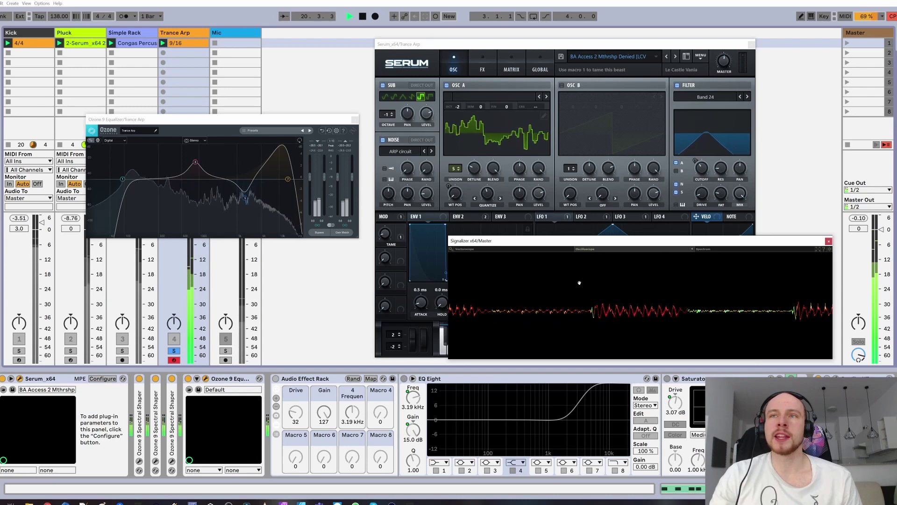
# - Activate the Trance Arp's Audio Effect Rack to tame the arp's harsh highs
pyautogui.click(277, 380)
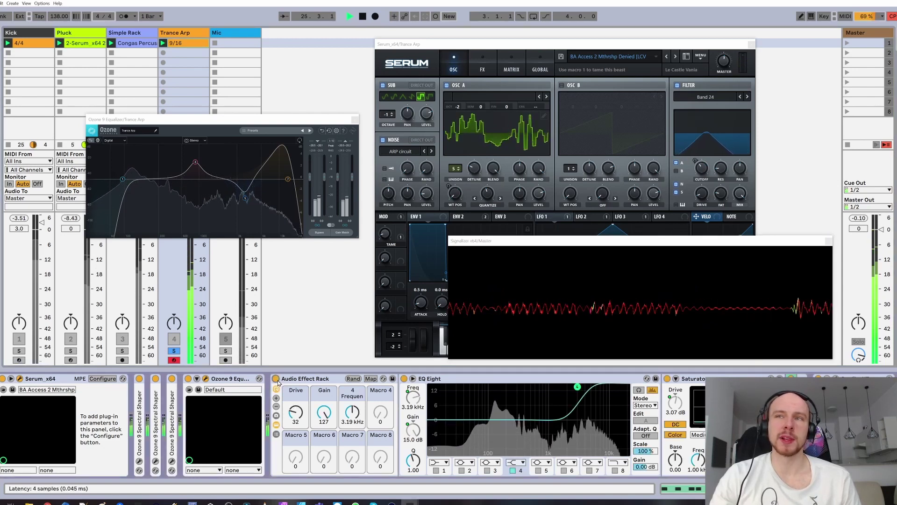